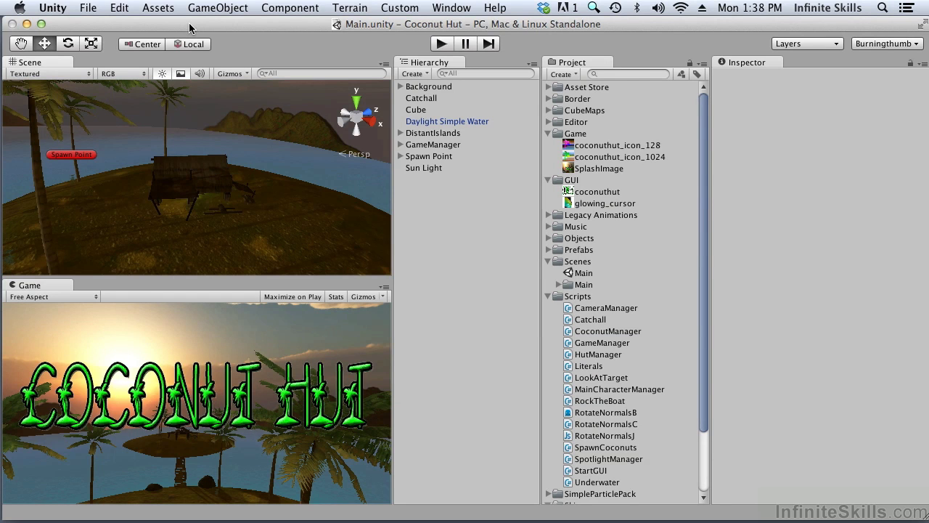
In Build Settings, set the standalone target platform to Windows with x86 architecture.
{"action": "left_click", "coordinate": [88, 9]}
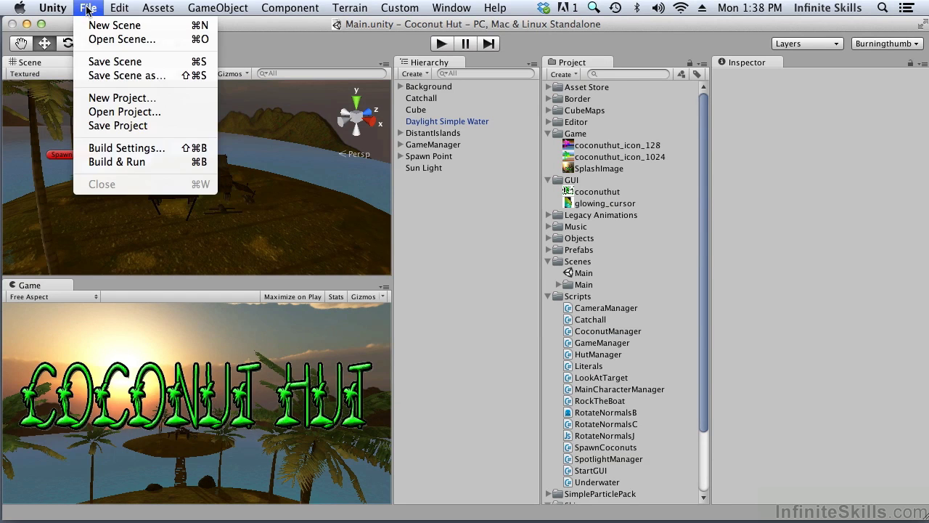
{"action": "left_click", "coordinate": [128, 148]}
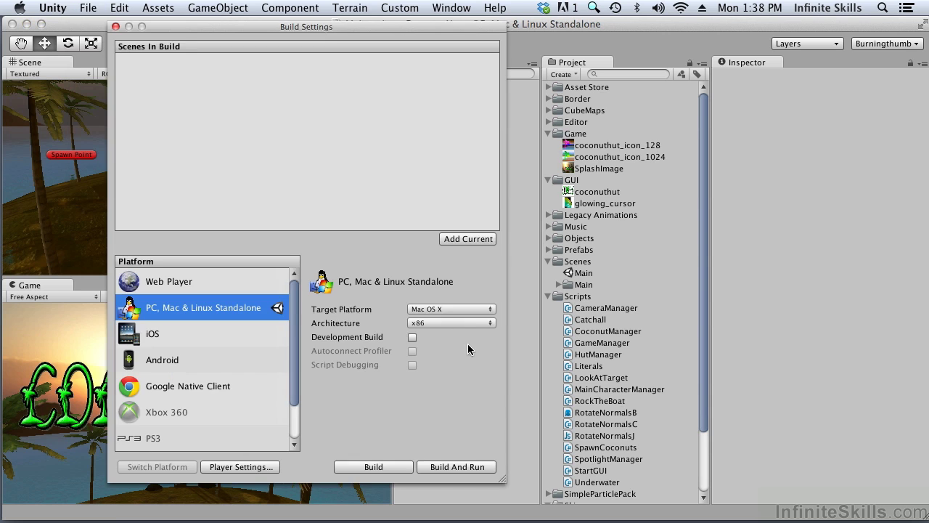
{"action": "left_click", "coordinate": [456, 309]}
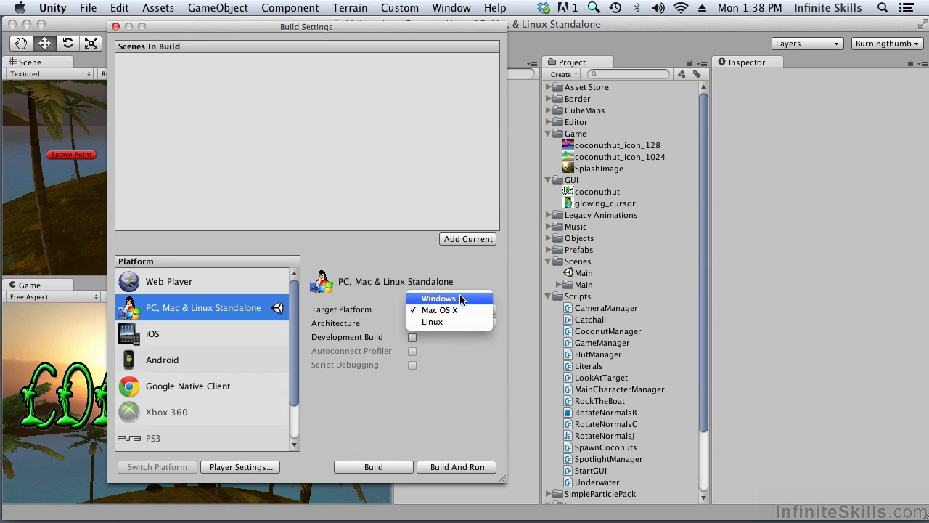
{"action": "left_click", "coordinate": [460, 362]}
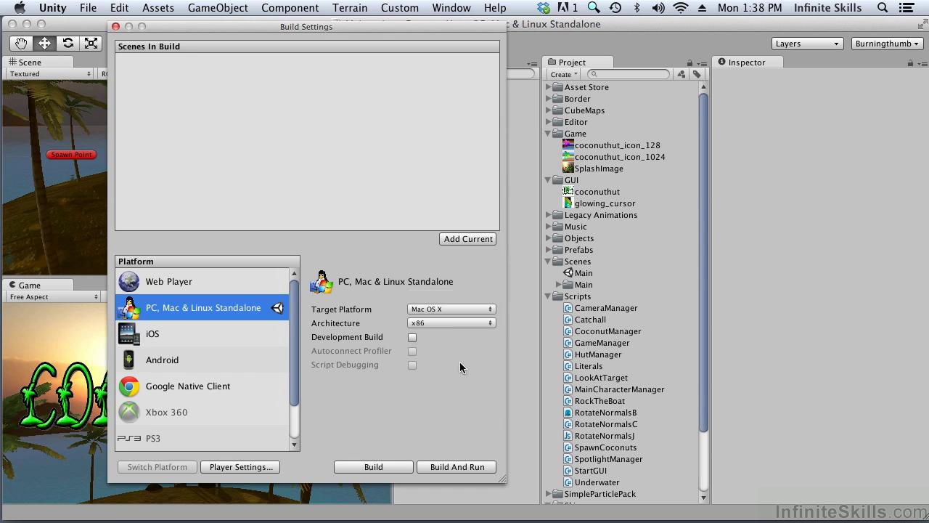
{"action": "left_click", "coordinate": [445, 322]}
{"action": "left_click", "coordinate": [446, 323]}
{"action": "left_click", "coordinate": [450, 309]}
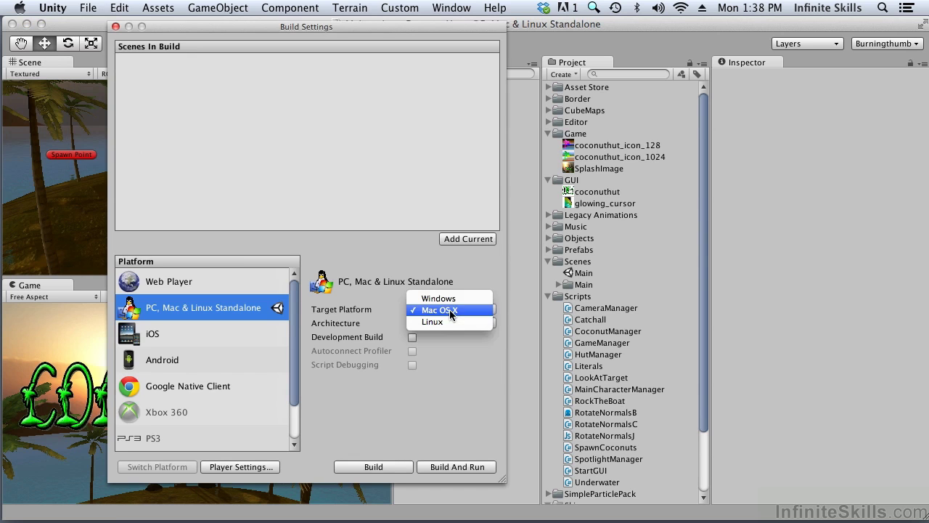
{"action": "left_click", "coordinate": [454, 297]}
{"action": "left_click", "coordinate": [455, 322]}
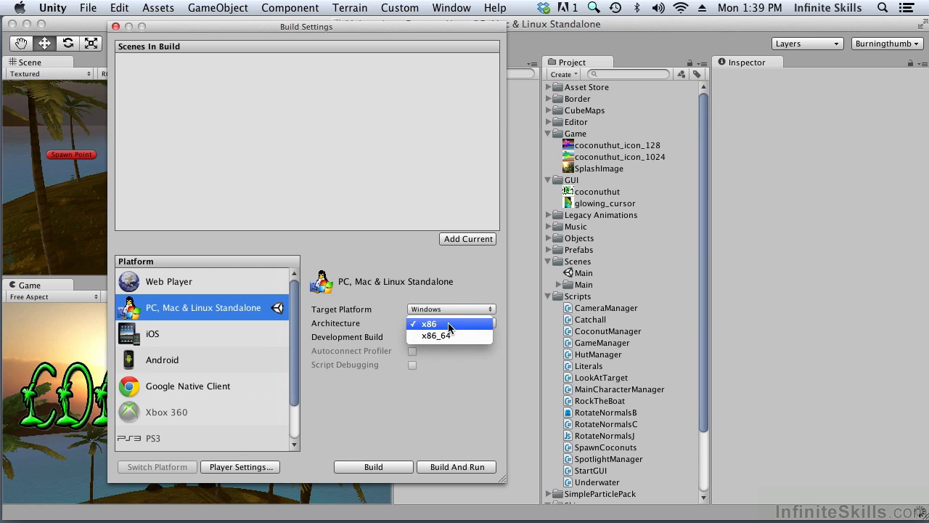
{"action": "left_click", "coordinate": [450, 324]}
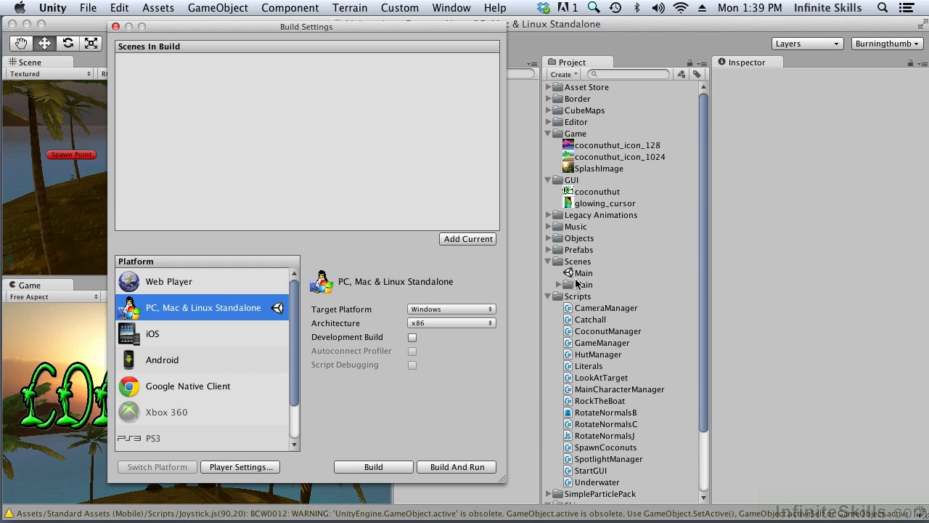
Add Scenes/Main.unity to the Scenes In Build list with Add Current.
{"action": "mouse_move", "coordinate": [581, 273]}
{"action": "left_mouse_down"}
{"action": "mouse_move", "coordinate": [374, 161]}
{"action": "mouse_move", "coordinate": [552, 276]}
{"action": "mouse_move", "coordinate": [583, 276]}
{"action": "left_mouse_up"}
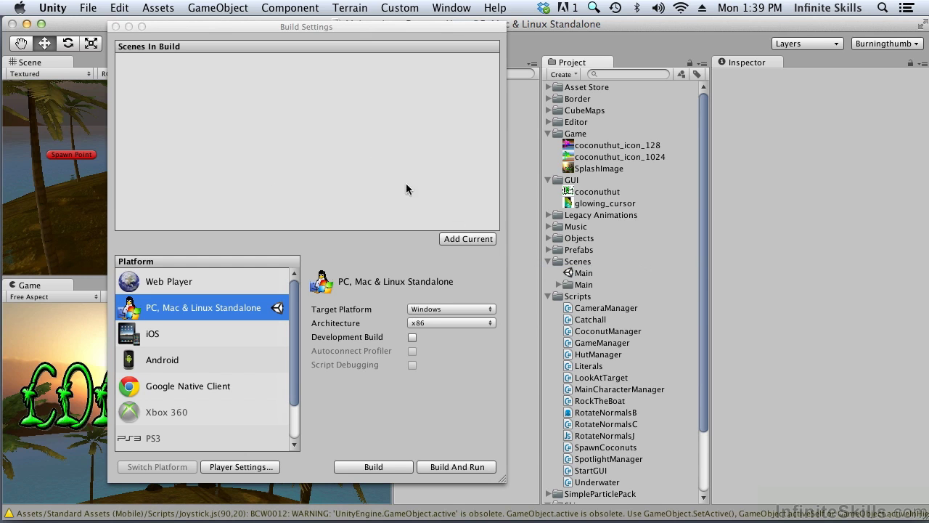
{"action": "left_click", "coordinate": [464, 239]}
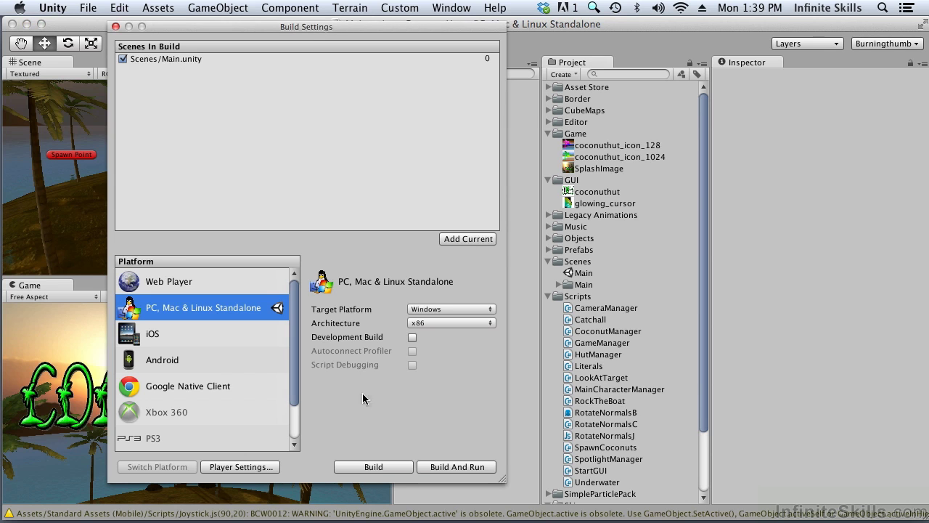
Build the Windows player as CoconutHut into a new Windows folder under Builds.
{"action": "left_click", "coordinate": [369, 467]}
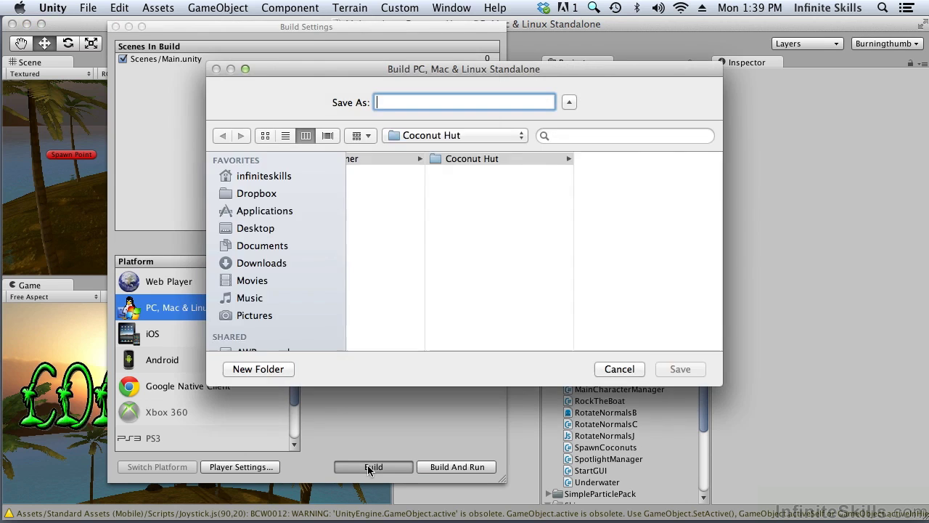
{"action": "left_click_drag", "start_coordinate": [584, 342], "coordinate": [494, 343]}
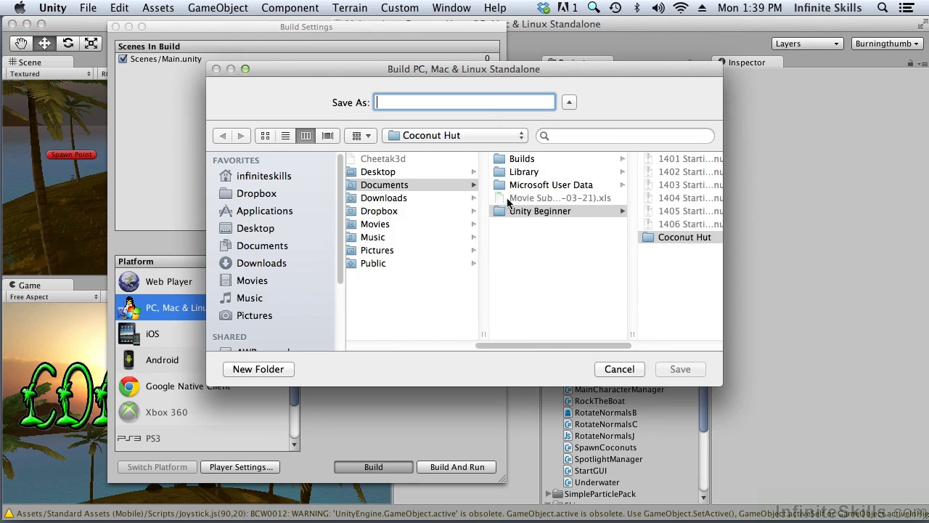
{"action": "left_click", "coordinate": [532, 160]}
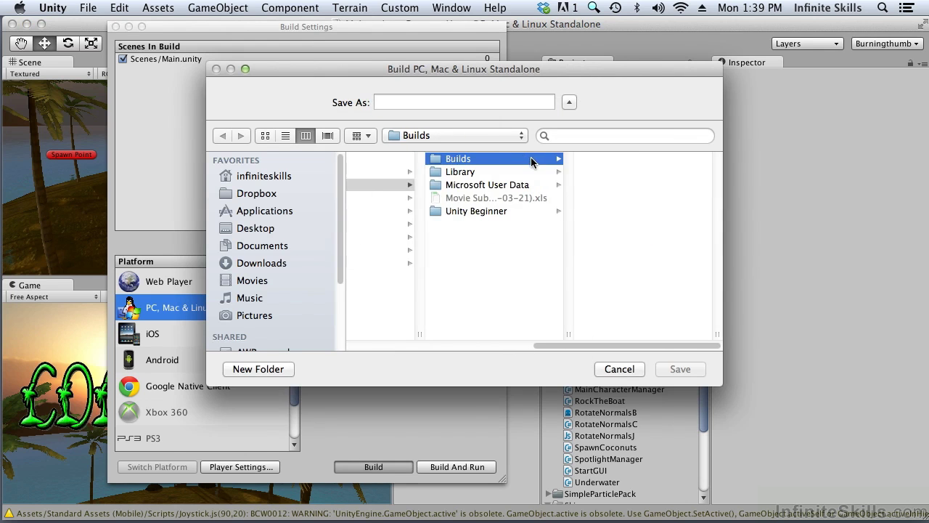
{"action": "left_click", "coordinate": [278, 369]}
{"action": "type", "text": "Windows"}
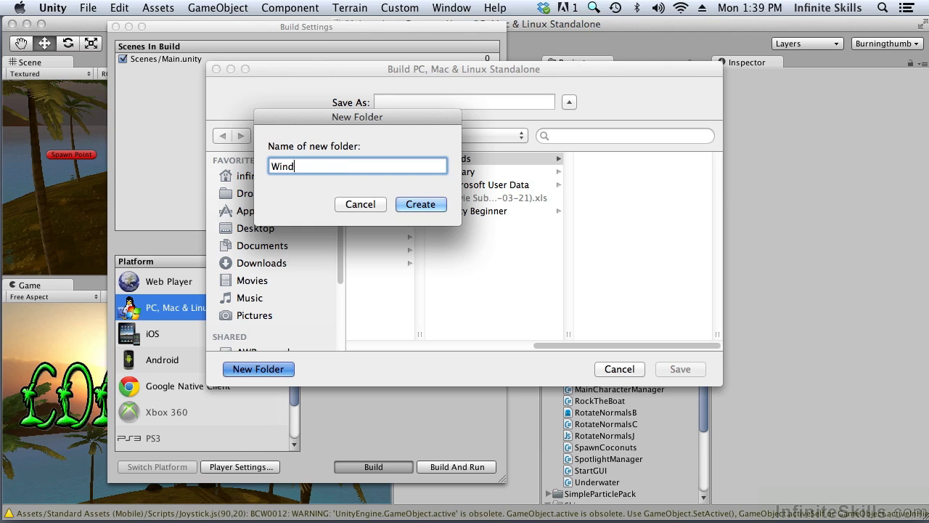
{"action": "left_click", "coordinate": [424, 205]}
{"action": "left_click", "coordinate": [430, 103]}
{"action": "type", "text": "Cocon"}
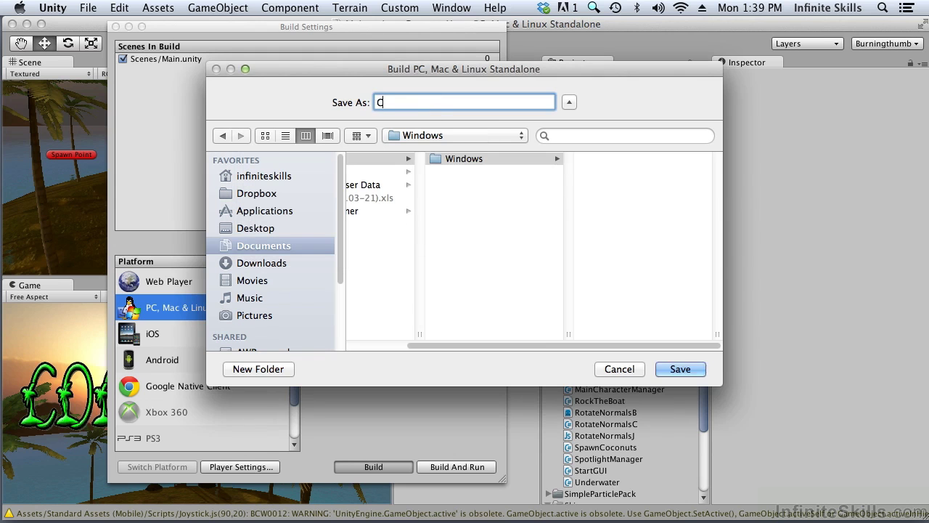
{"action": "type", "text": "utHut"}
{"action": "left_click", "coordinate": [695, 370]}
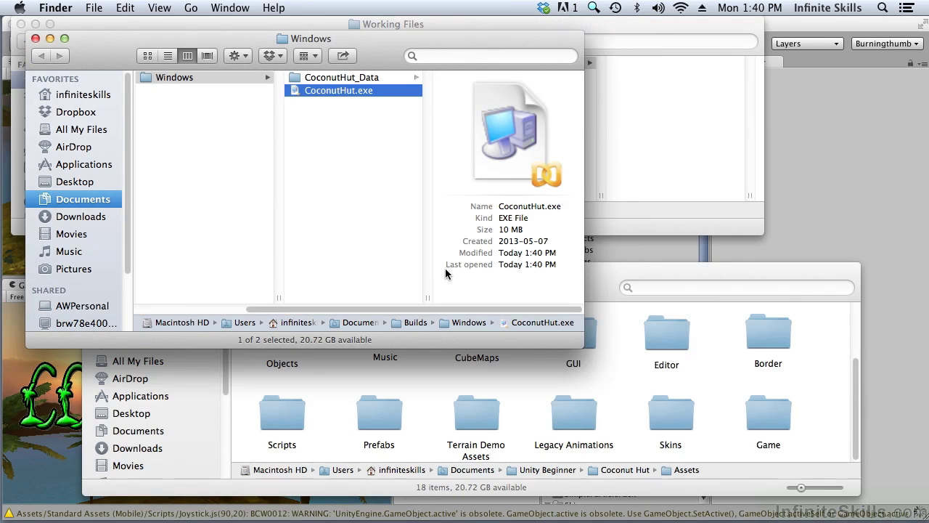
Check CoconutHut.exe and the CoconutHut_Data contents in Builds/Windows, then return to Unity.
{"action": "left_click", "coordinate": [354, 163]}
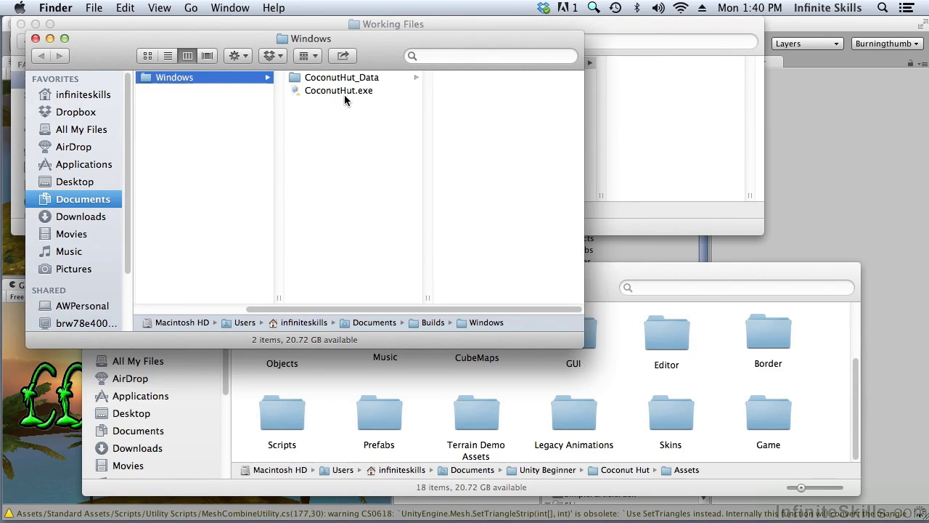
{"action": "left_click", "coordinate": [344, 92]}
{"action": "left_click", "coordinate": [346, 79]}
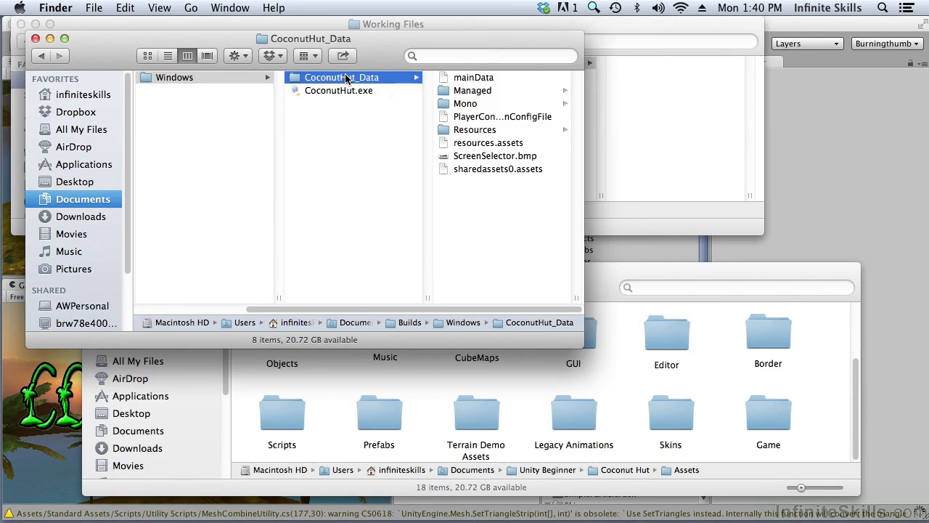
{"action": "key", "text": "super+Tab"}
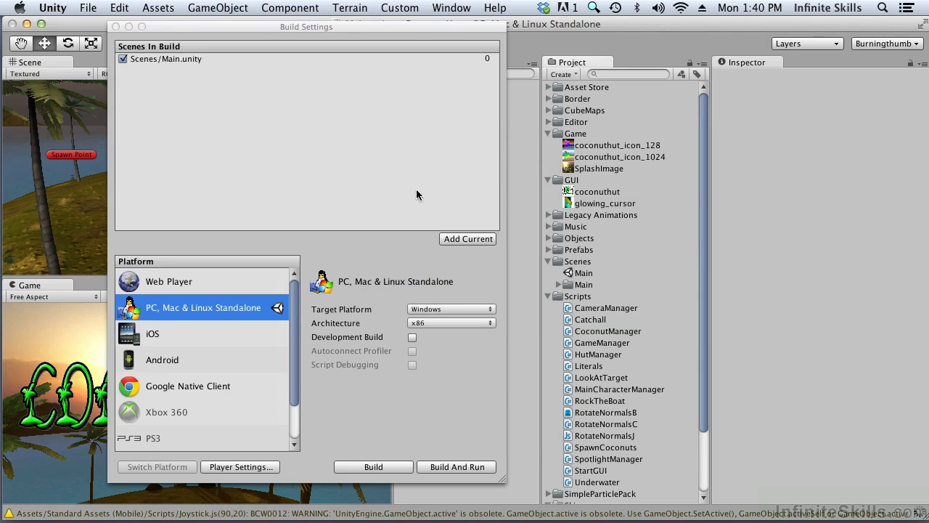
Set the target platform to Linux with universal x86 + x86_64 architecture.
{"action": "left_click", "coordinate": [458, 310]}
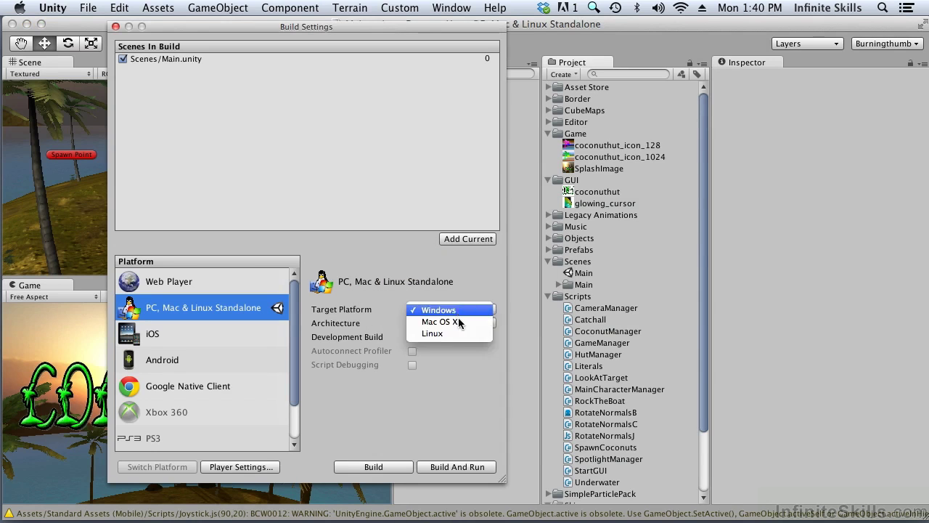
{"action": "left_click", "coordinate": [460, 333]}
{"action": "left_click", "coordinate": [455, 323]}
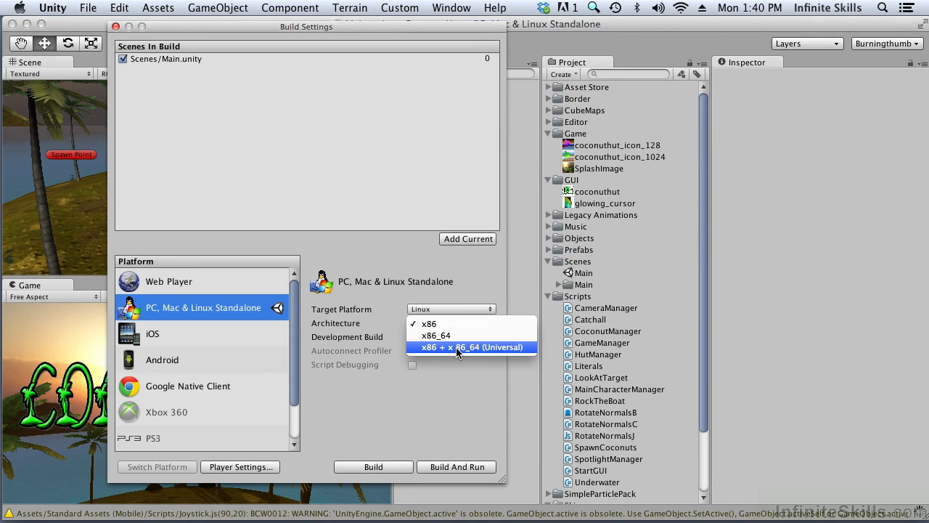
{"action": "left_click", "coordinate": [456, 347]}
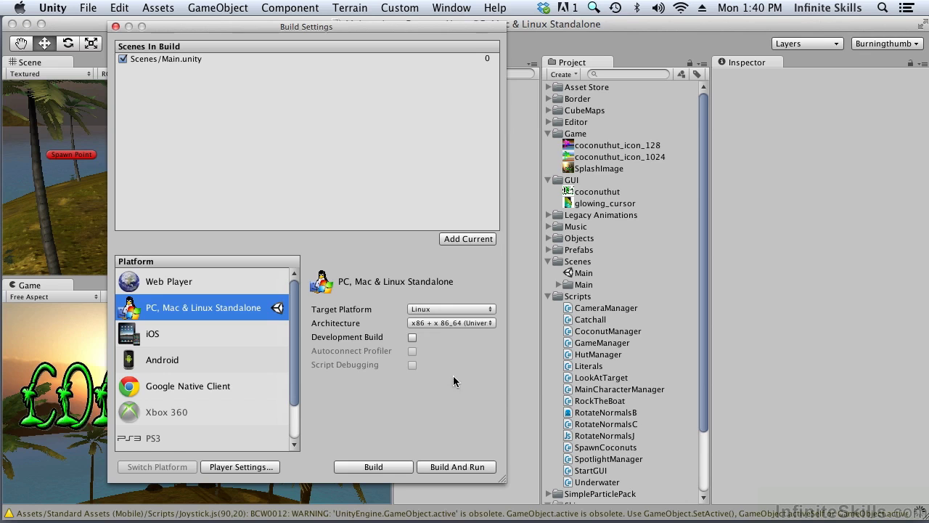
Build the Linux player as CoconutHut into a new Linux folder under Builds.
{"action": "left_click", "coordinate": [393, 468]}
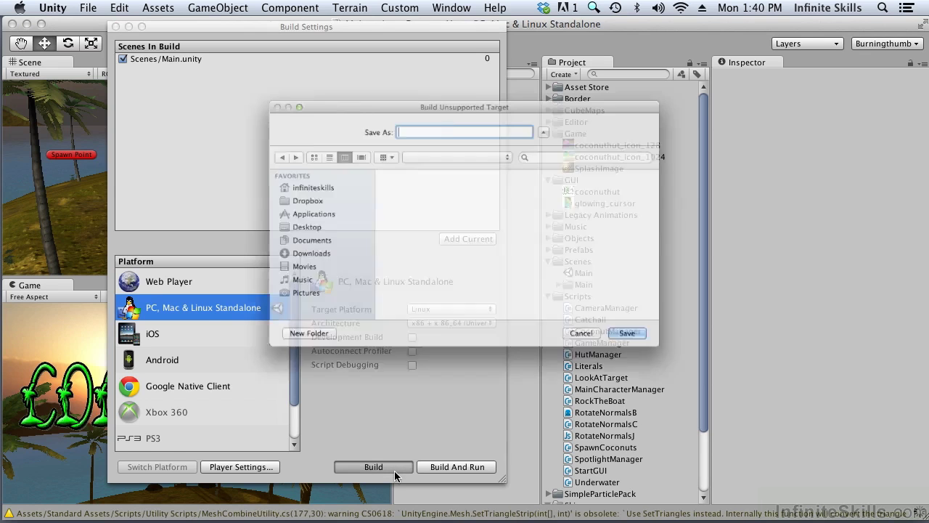
{"action": "left_click_drag", "start_coordinate": [559, 344], "coordinate": [429, 344]}
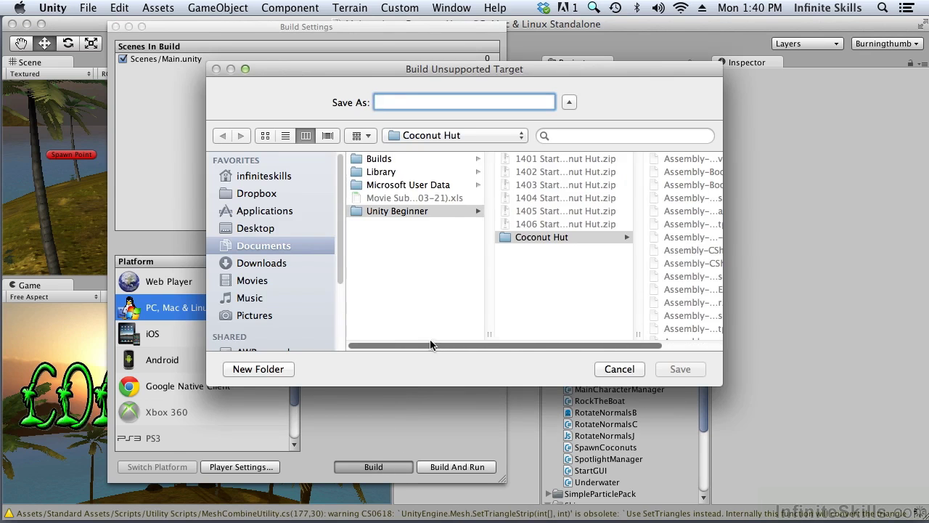
{"action": "left_click", "coordinate": [376, 158]}
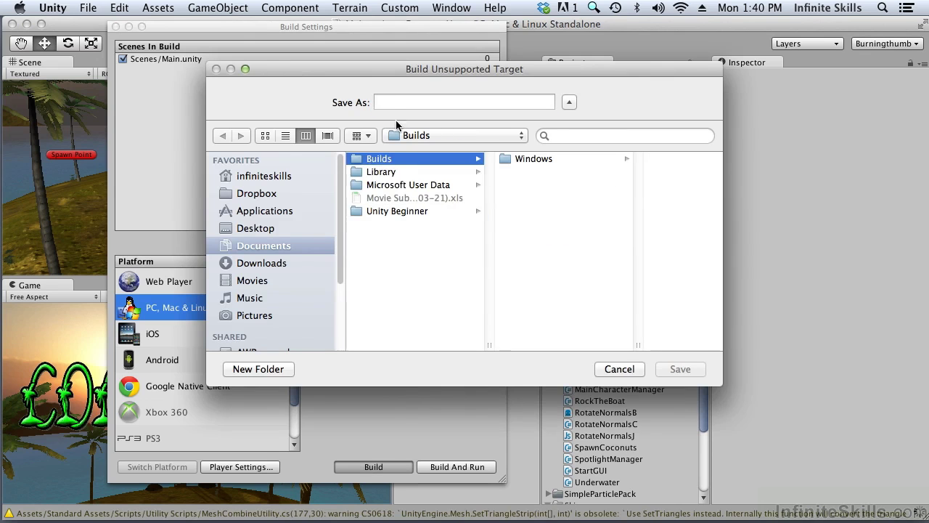
{"action": "left_click", "coordinate": [270, 369]}
{"action": "type", "text": "Linux"}
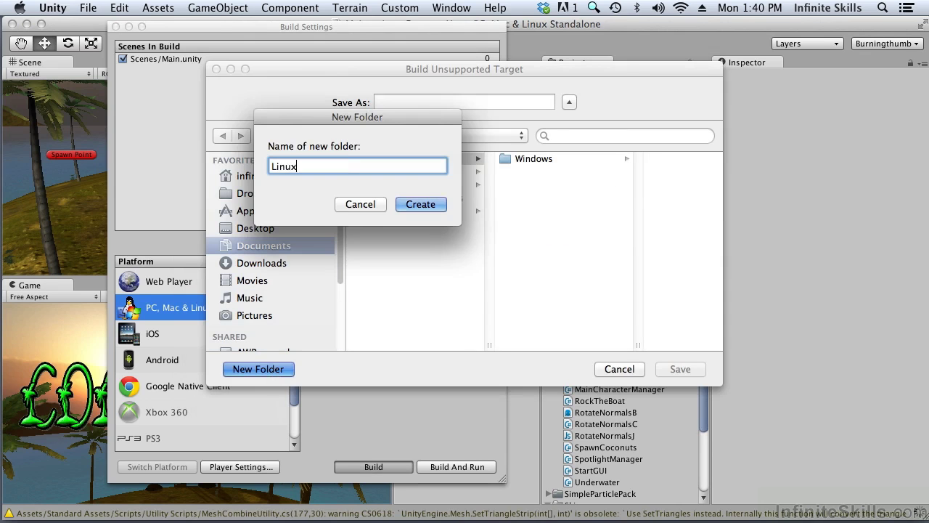
{"action": "key", "text": "Return"}
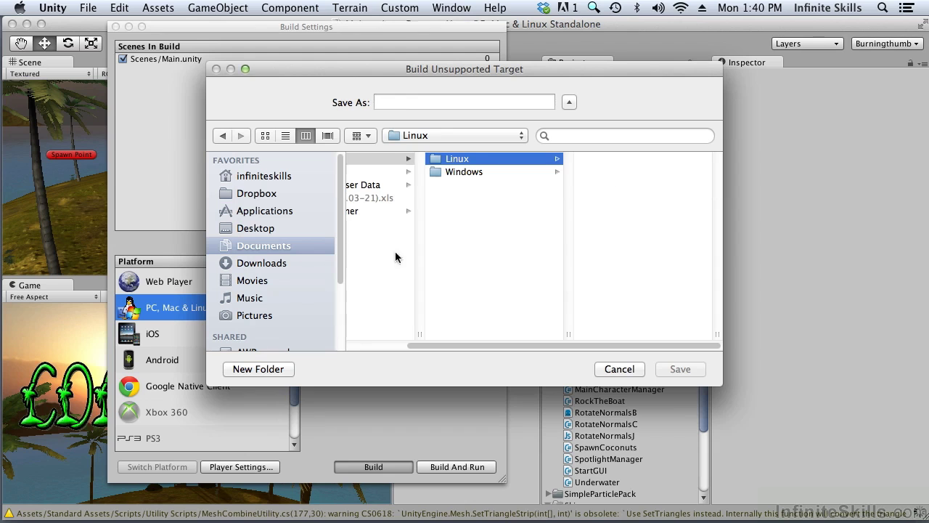
{"action": "left_click", "coordinate": [395, 101]}
{"action": "type", "text": "CoconutHut"}
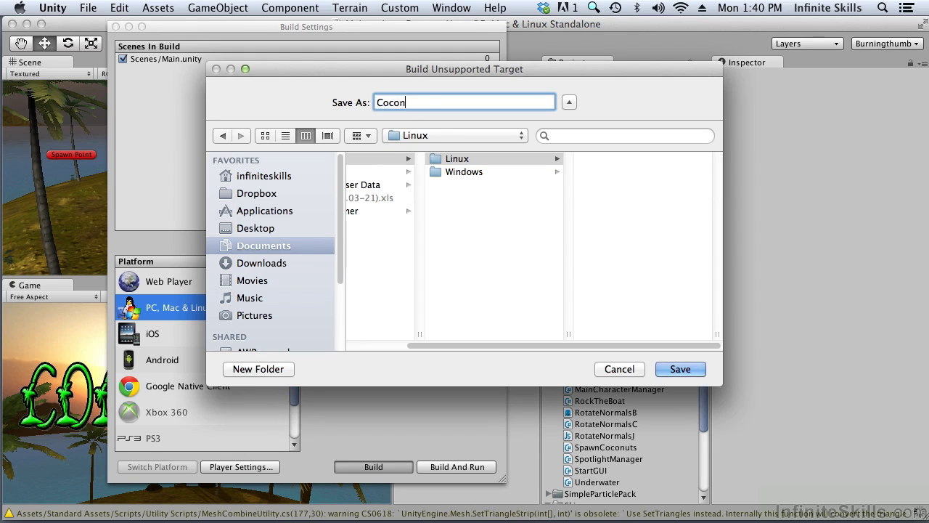
{"action": "left_click", "coordinate": [685, 372]}
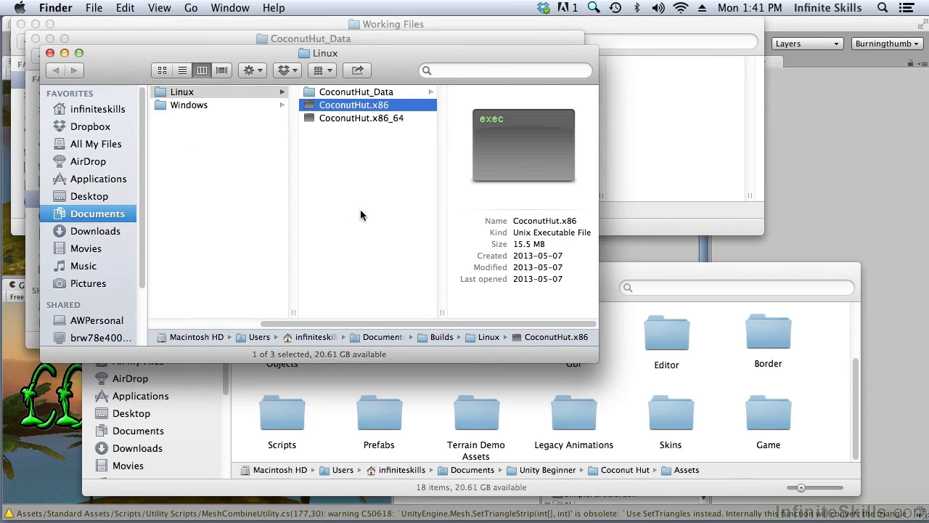
Inspect the Linux CoconutHut.x86_64 executable and the CoconutHut_Data folder contents.
{"action": "left_click", "coordinate": [363, 118]}
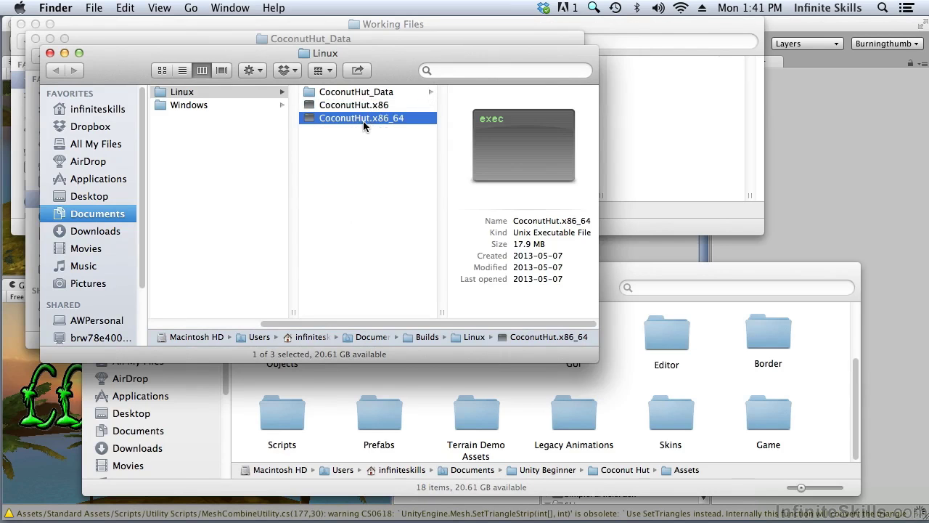
{"action": "left_click", "coordinate": [357, 93]}
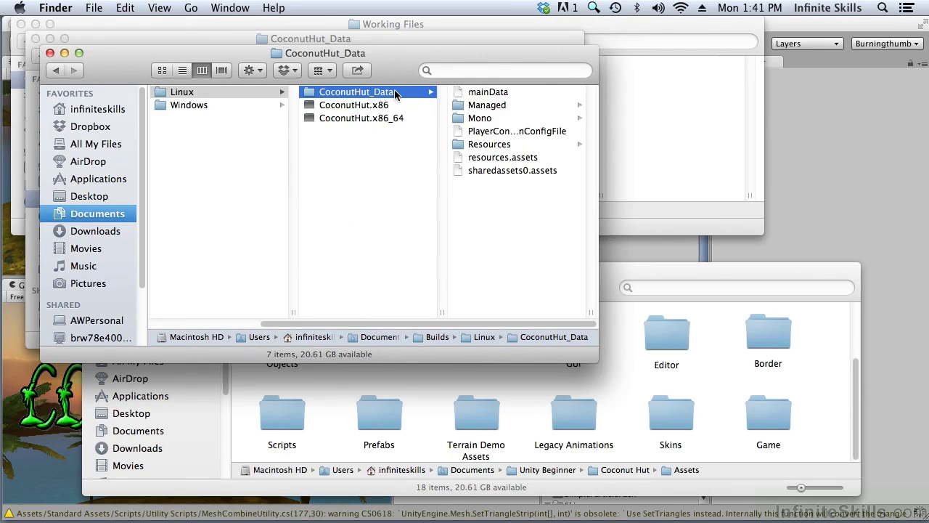
Back in Unity, set the target platform to Mac OS X with x86 architecture.
{"action": "key", "text": "super+Tab"}
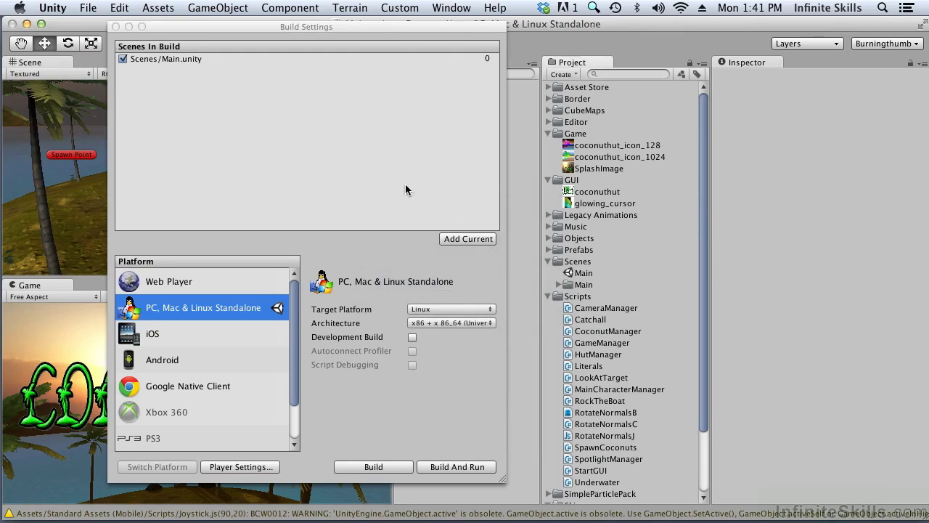
{"action": "left_click", "coordinate": [461, 310]}
{"action": "left_click", "coordinate": [460, 298]}
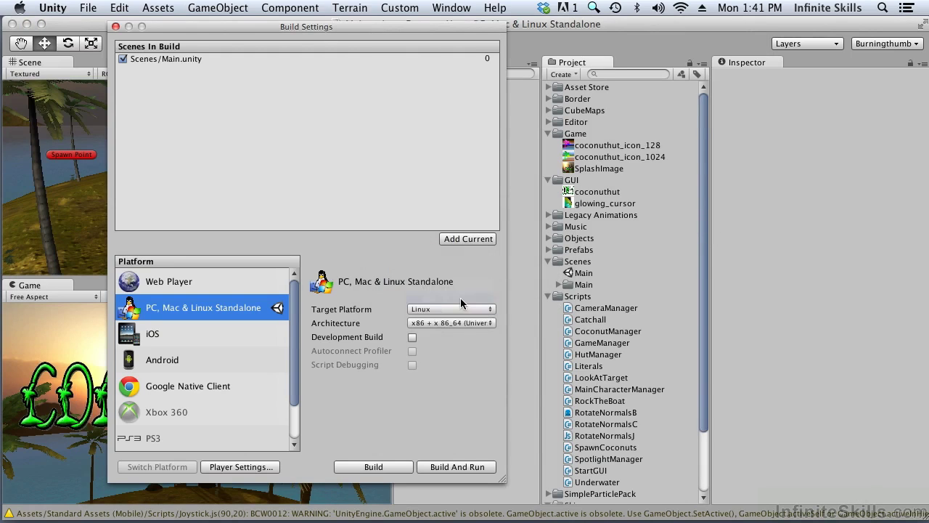
{"action": "left_click", "coordinate": [463, 321]}
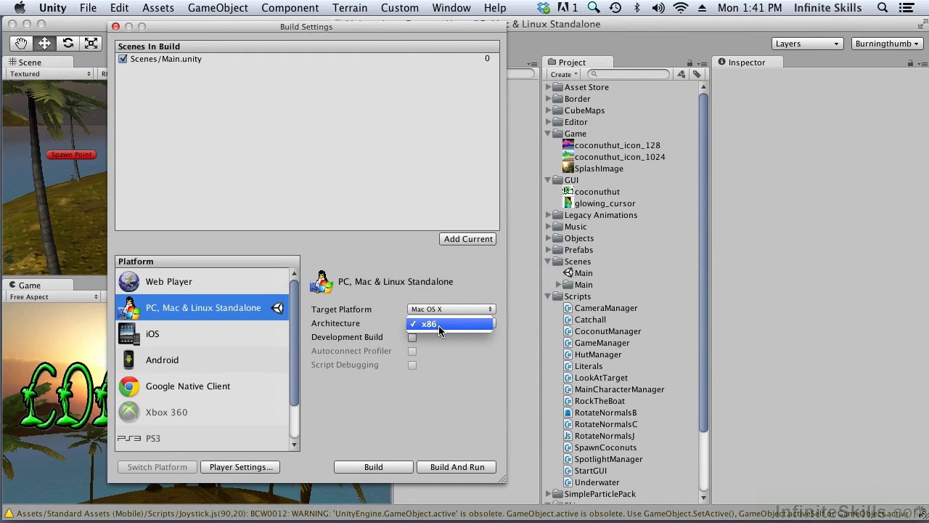
{"action": "left_click", "coordinate": [439, 323]}
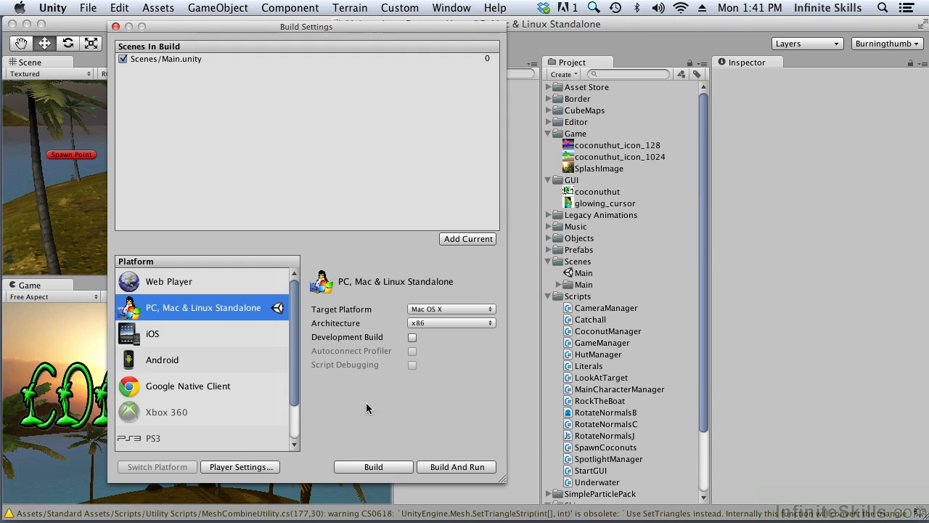
Show Player Settings in the Inspector and check that Mac App Store Validation is on.
{"action": "left_click", "coordinate": [253, 466]}
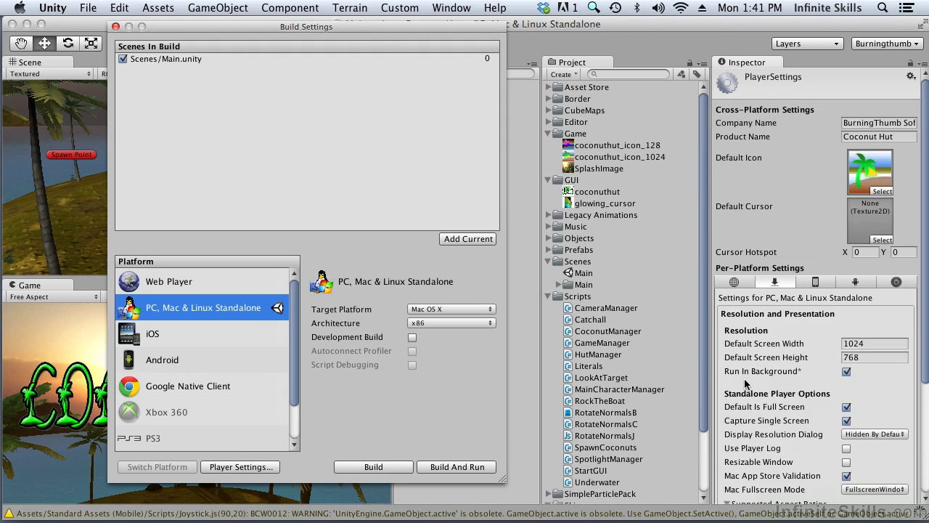
{"action": "scroll", "coordinate": [824, 381], "scroll_direction": "down", "scroll_amount": 2}
{"action": "scroll", "coordinate": [817, 362], "scroll_direction": "down", "scroll_amount": 2}
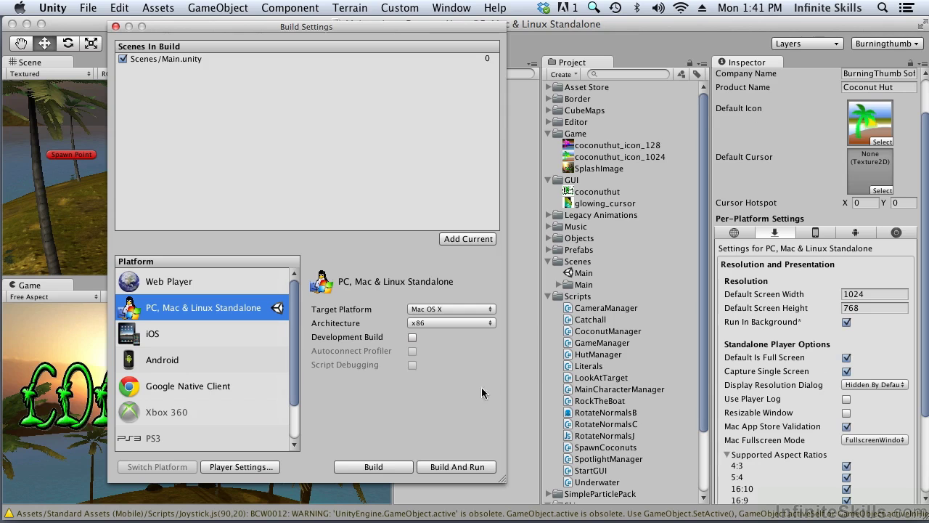
Start the Mac build and create a Mac OS X folder inside Builds.
{"action": "left_click", "coordinate": [373, 467]}
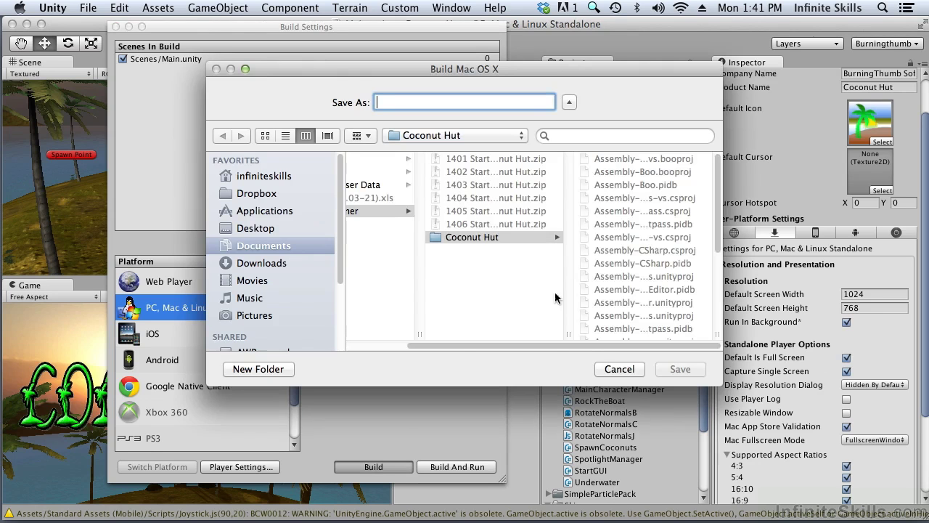
{"action": "scroll", "coordinate": [555, 292], "scroll_direction": "left", "scroll_amount": 5}
{"action": "left_click", "coordinate": [407, 157]}
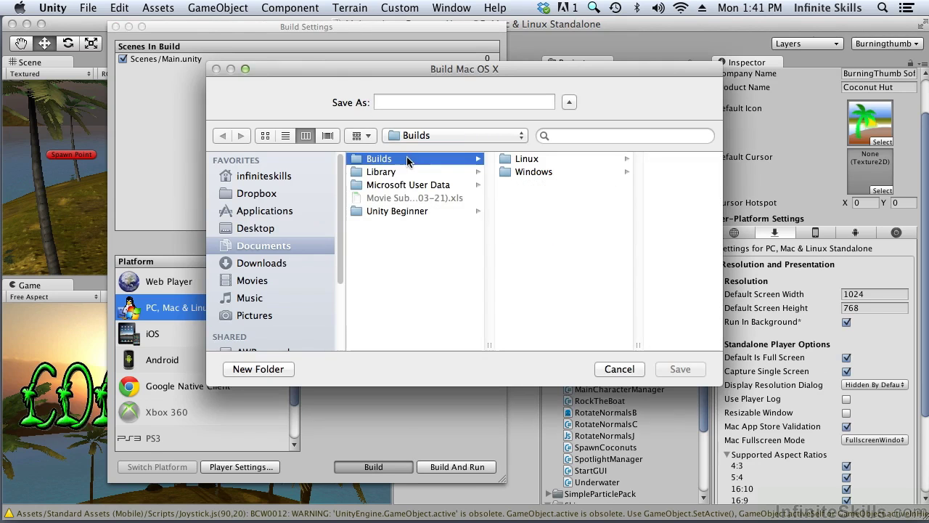
{"action": "left_click", "coordinate": [285, 369]}
{"action": "type", "text": "M"}
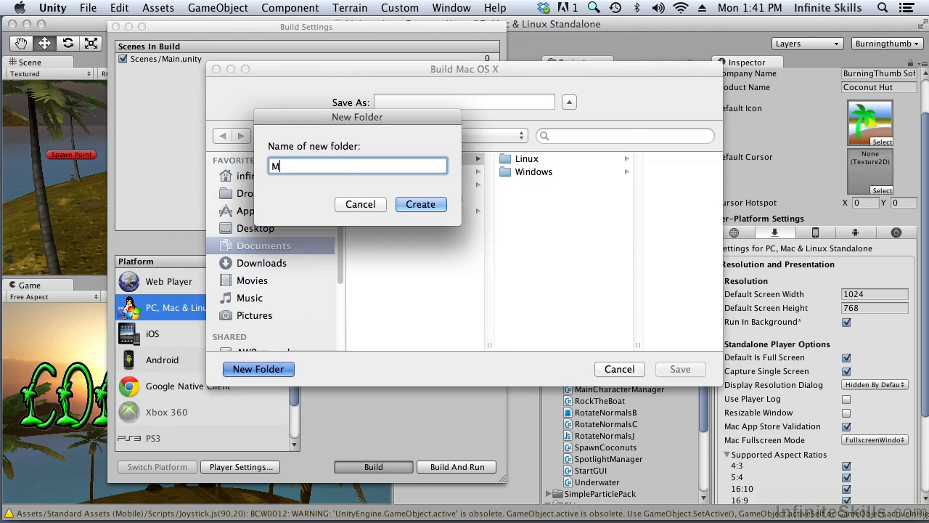
{"action": "type", "text": "ac OS X"}
{"action": "left_click", "coordinate": [416, 205]}
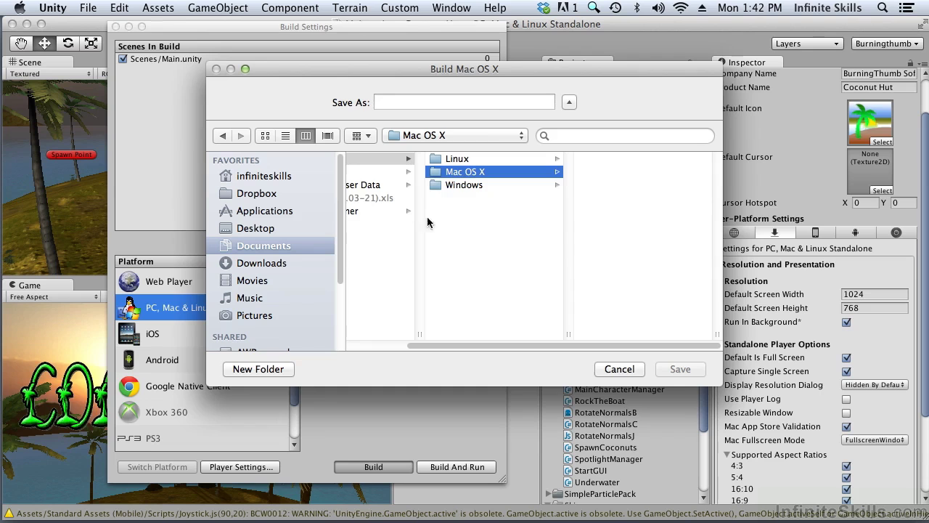
Create an App Store subfolder and save the build there as CoconutHut.
{"action": "left_click", "coordinate": [279, 370]}
{"action": "type", "text": "App Store"}
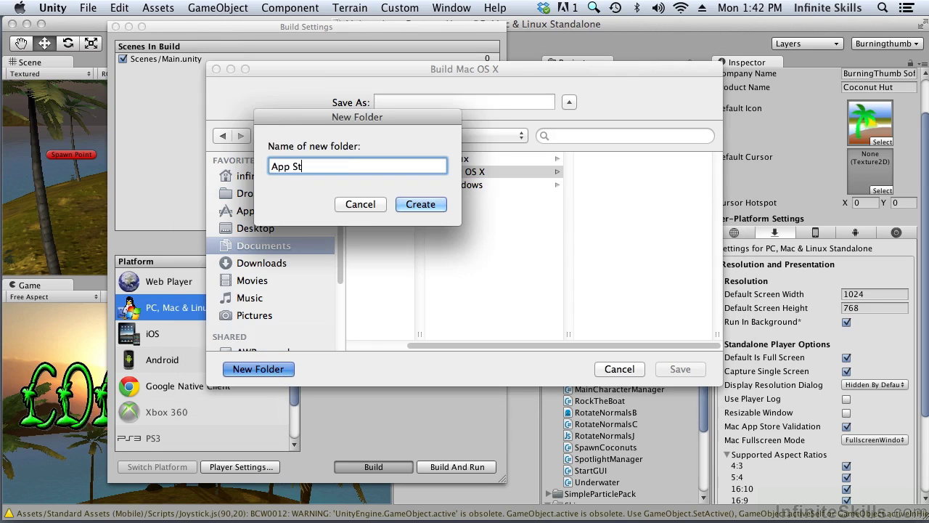
{"action": "left_click", "coordinate": [421, 204]}
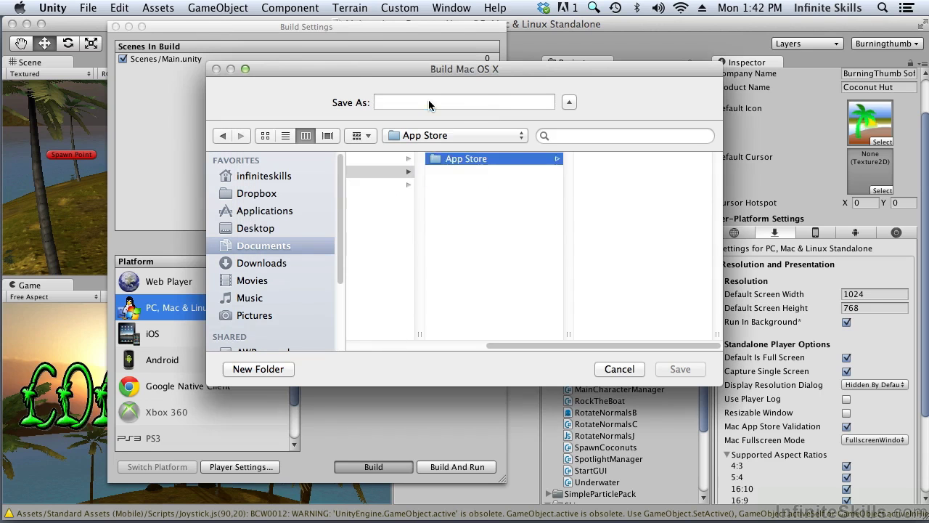
{"action": "left_click", "coordinate": [428, 102]}
{"action": "type", "text": "CoconutHut"}
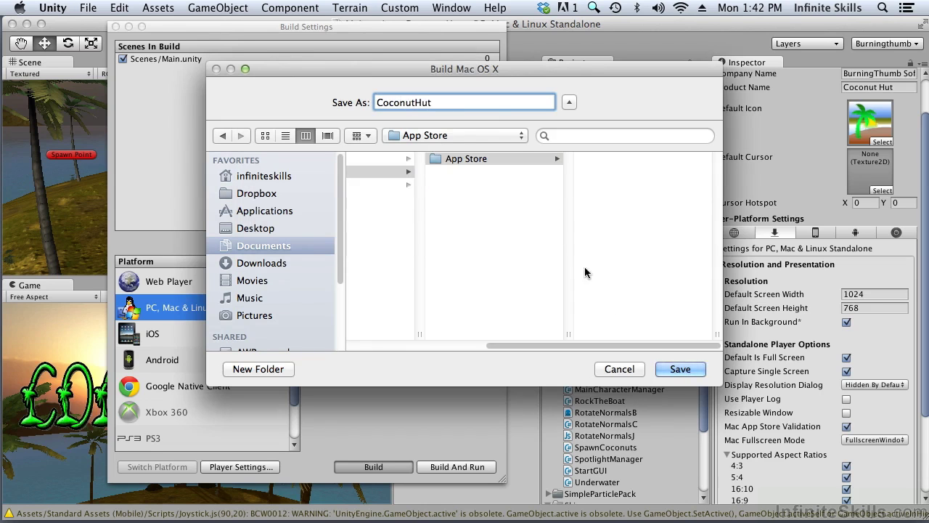
{"action": "left_click", "coordinate": [669, 370]}
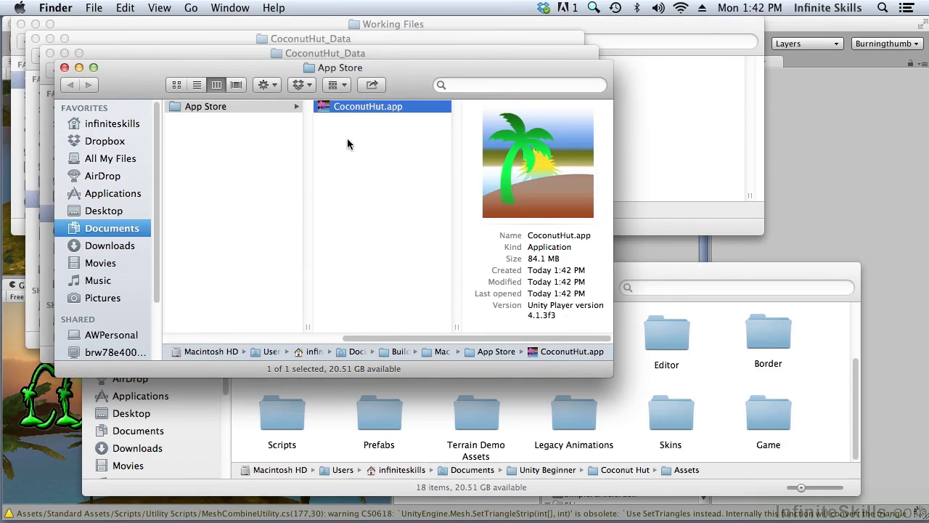
Browse CoconutHut.app's package Contents and Data folders, close the window, and return to Unity.
{"action": "right_click", "coordinate": [356, 105]}
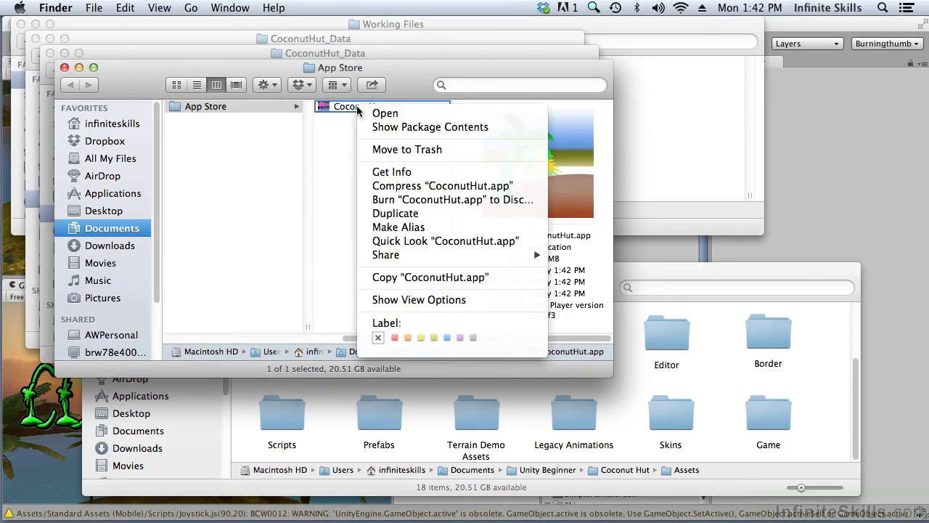
{"action": "left_click", "coordinate": [380, 127]}
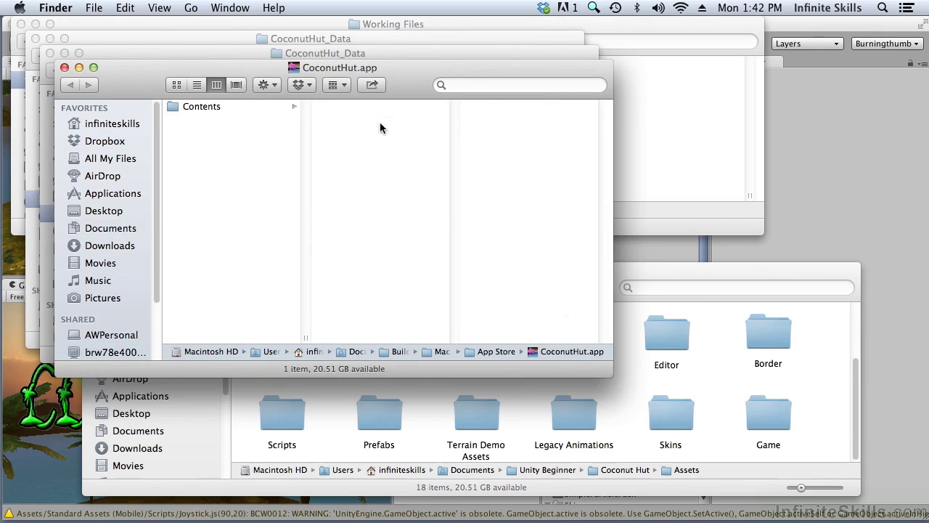
{"action": "left_click", "coordinate": [254, 106]}
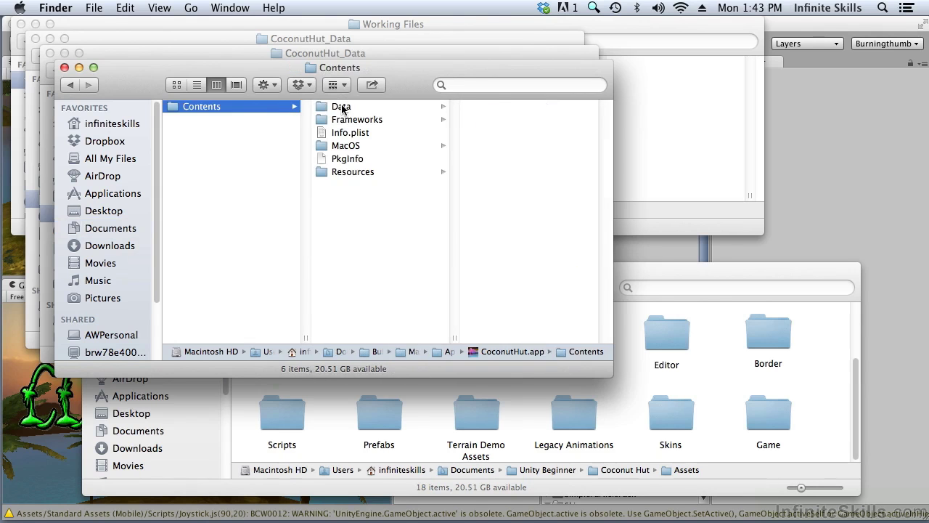
{"action": "left_click", "coordinate": [341, 108]}
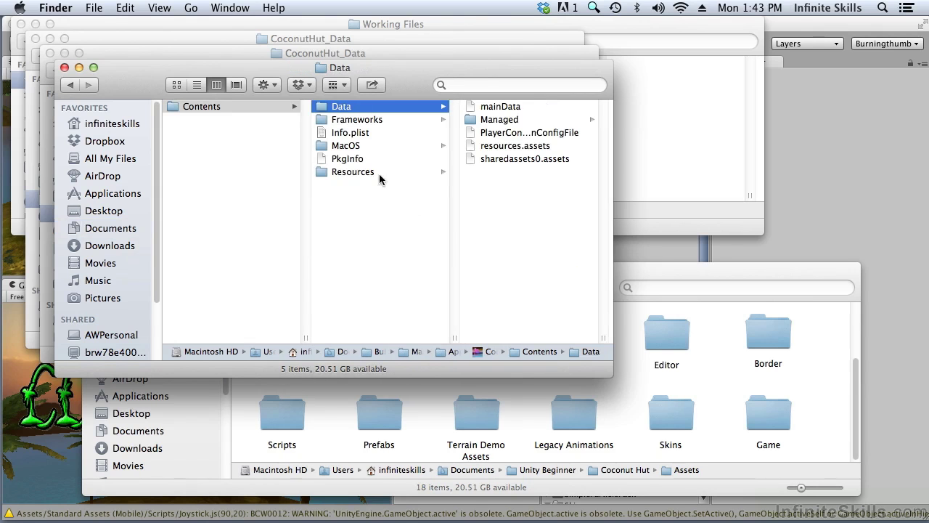
{"action": "left_click", "coordinate": [65, 68]}
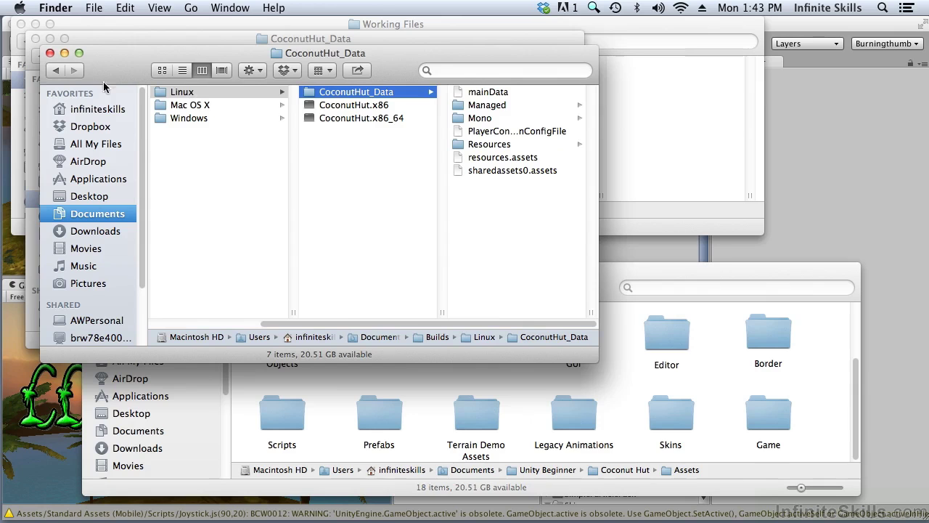
{"action": "key", "text": "super+Tab"}
Turn off Mac App Store Validation in Player Settings.
{"action": "left_click", "coordinate": [270, 465]}
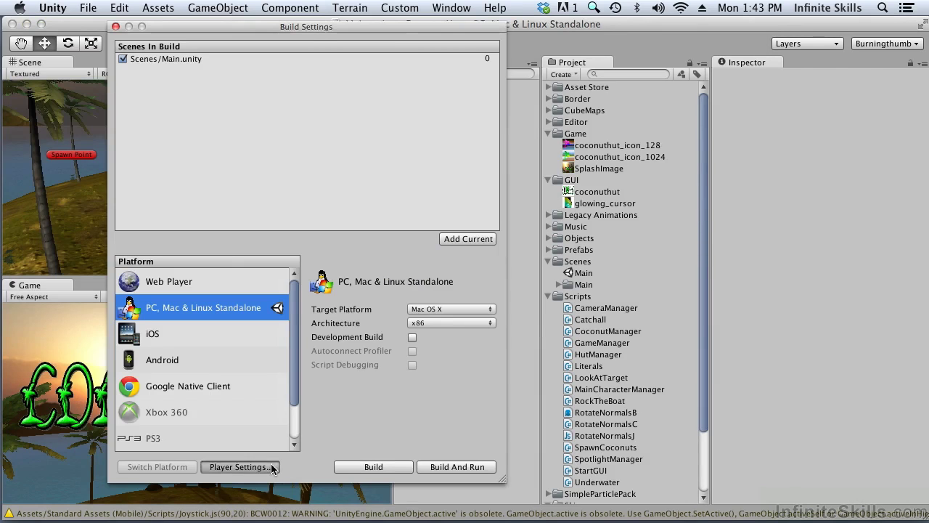
{"action": "scroll", "coordinate": [813, 400], "scroll_direction": "down", "scroll_amount": 2}
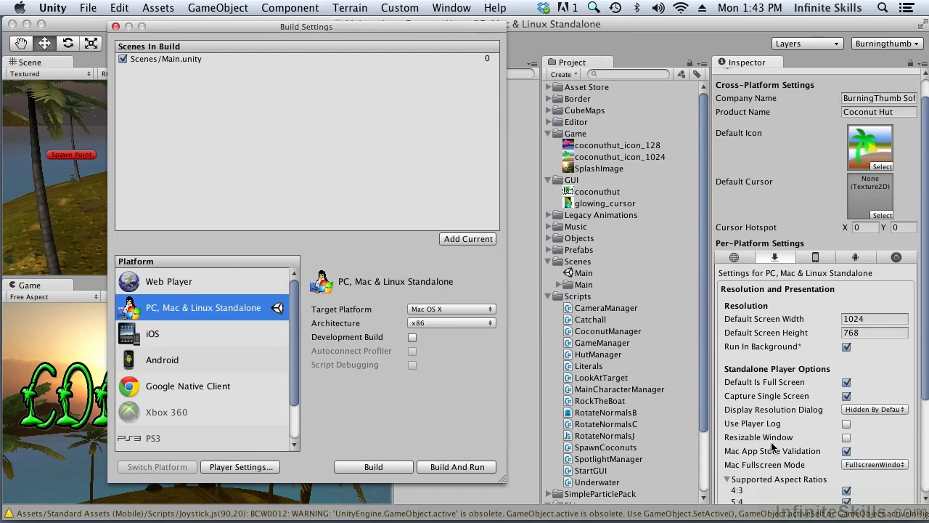
{"action": "left_click", "coordinate": [846, 451]}
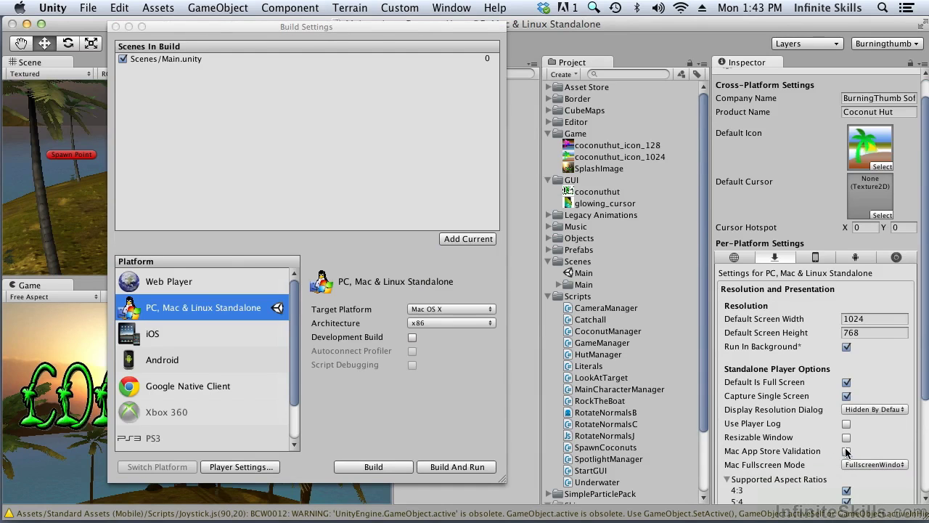
Build the Mac player as CoconutHut.app directly into the Builds/Mac OS X folder.
{"action": "left_click", "coordinate": [386, 466]}
{"action": "left_click", "coordinate": [495, 277]}
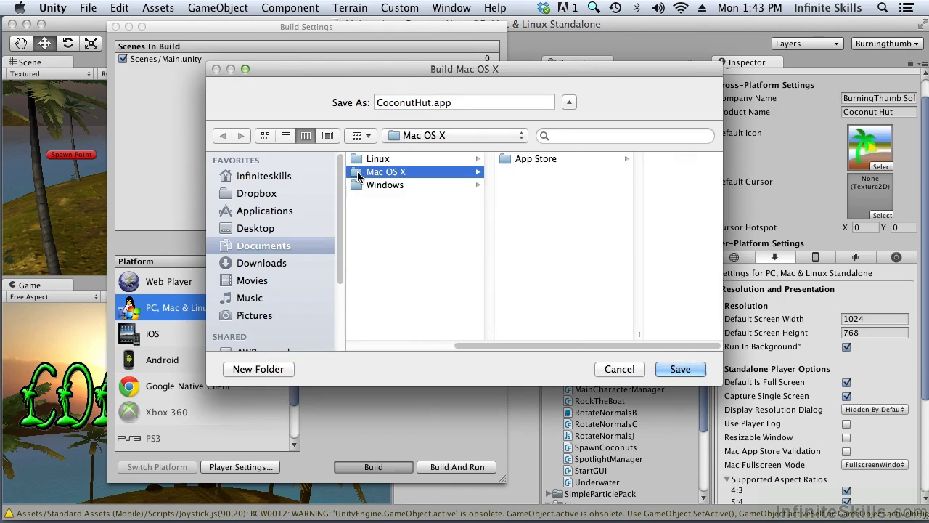
{"action": "left_click", "coordinate": [680, 368]}
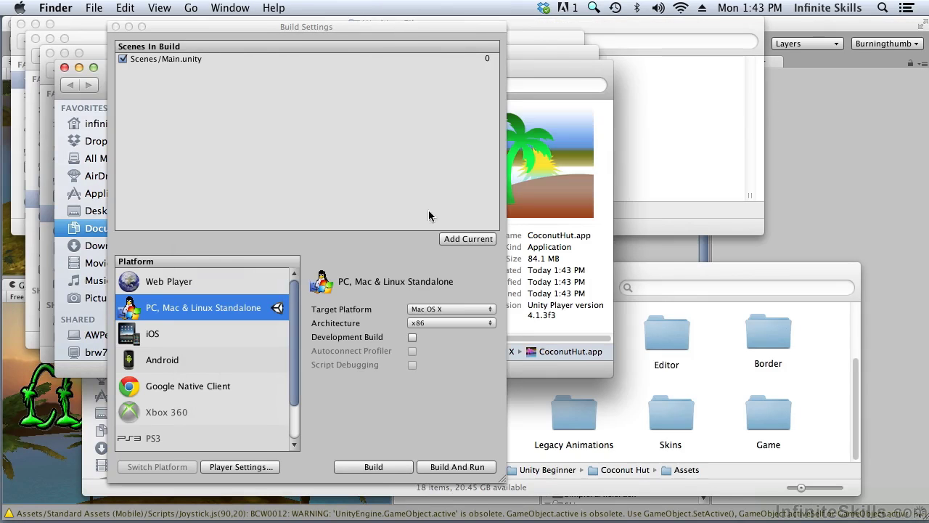
{"action": "left_click", "coordinate": [117, 27]}
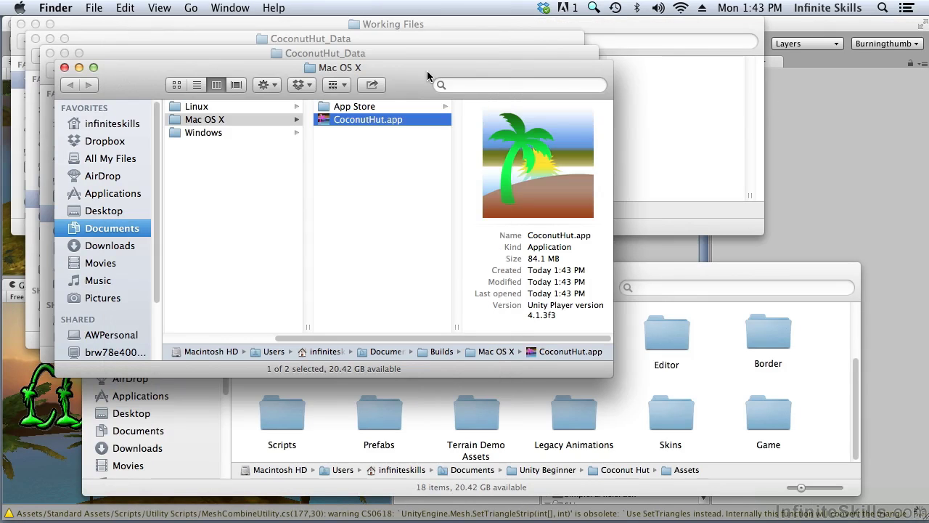
{"action": "left_click", "coordinate": [378, 183]}
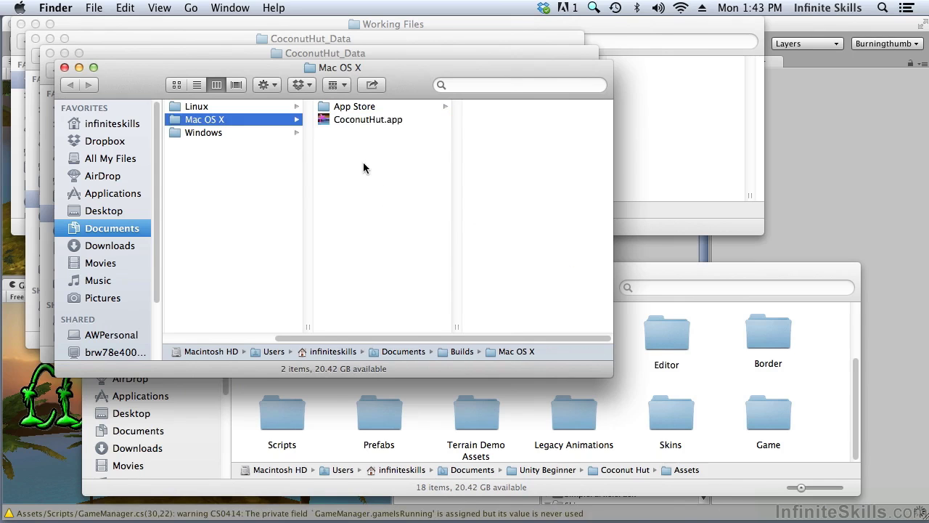
{"action": "left_click", "coordinate": [325, 122]}
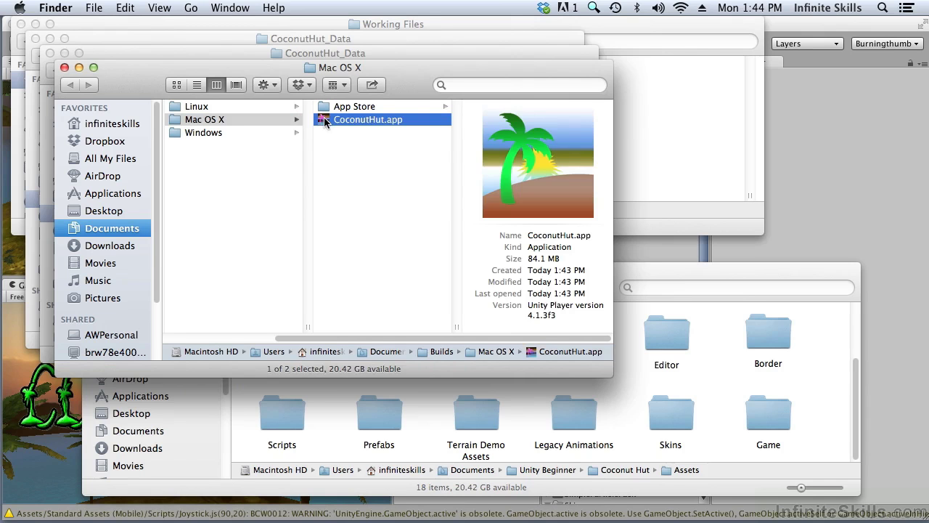
{"action": "double_click", "coordinate": [324, 121]}
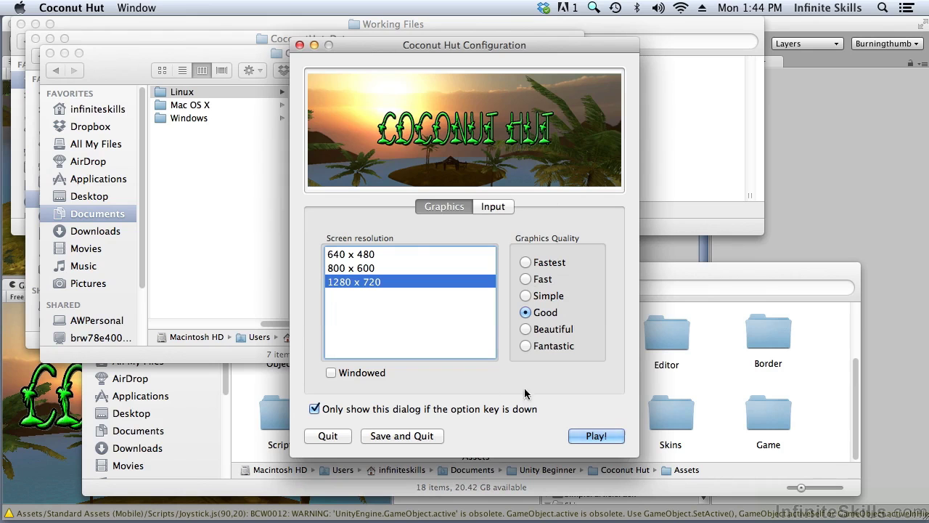
{"action": "left_click", "coordinate": [328, 435]}
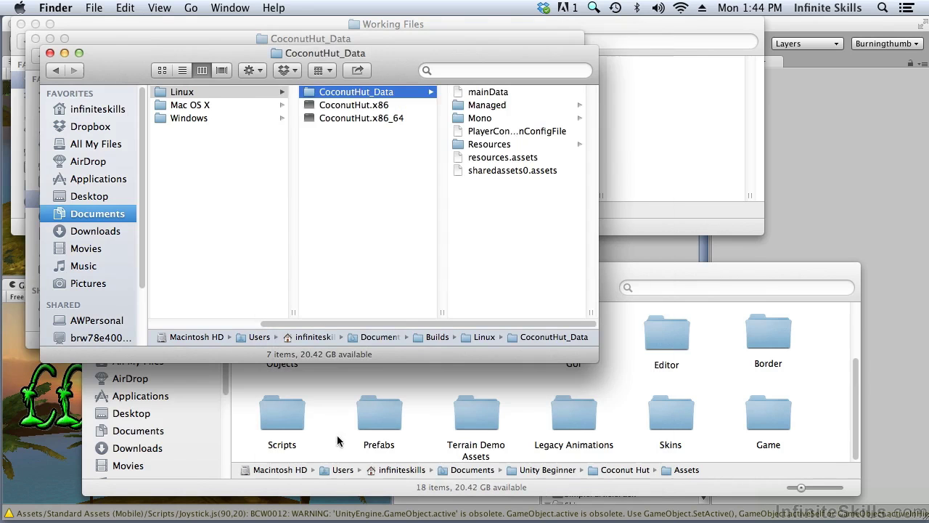
{"action": "left_click", "coordinate": [214, 104]}
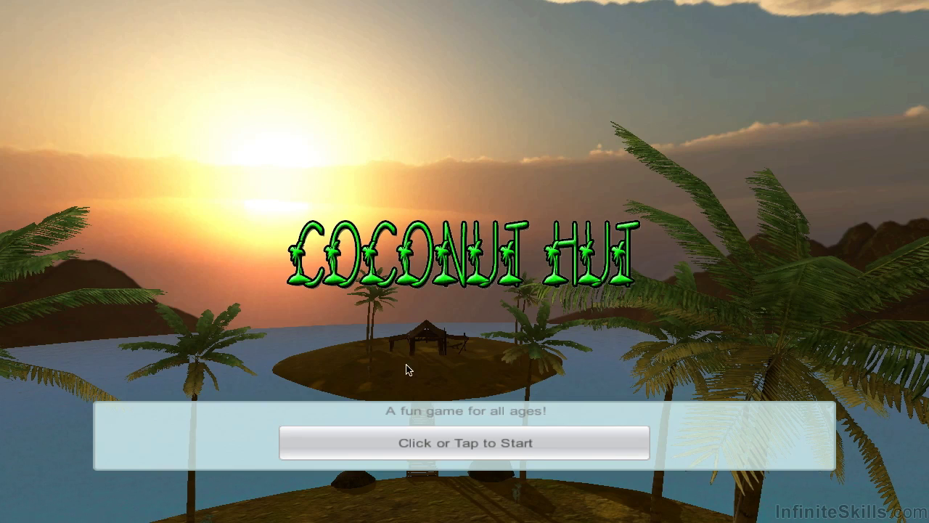
Start the Mac build from the title screen and run the character around the island with the arrow keys.
{"action": "left_click", "coordinate": [429, 443]}
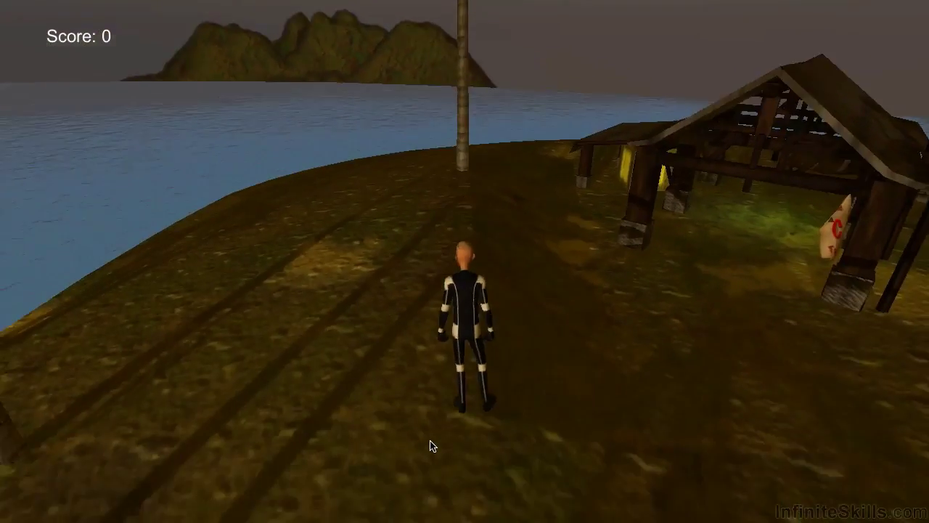
{"action": "key", "text": "Left"}
{"action": "key", "text": "Up"}
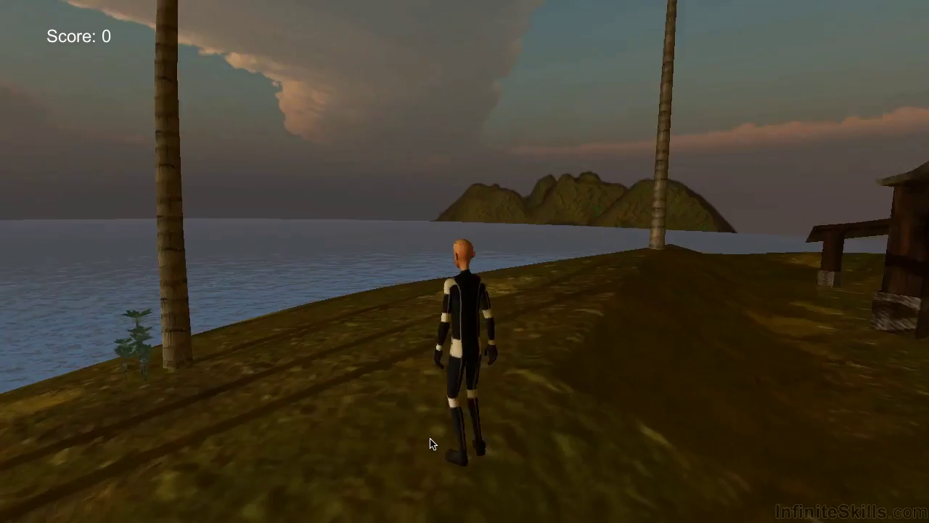
{"action": "key", "text": "Left"}
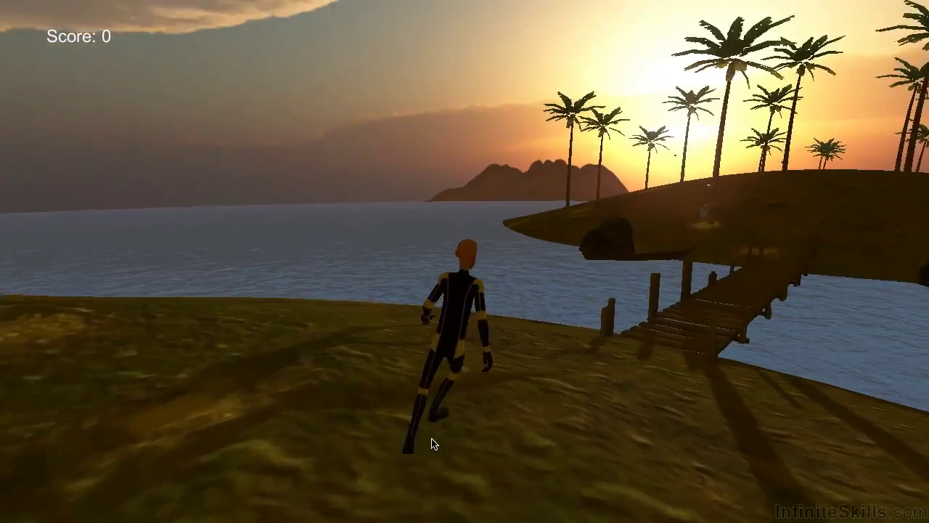
{"action": "key", "text": "Right"}
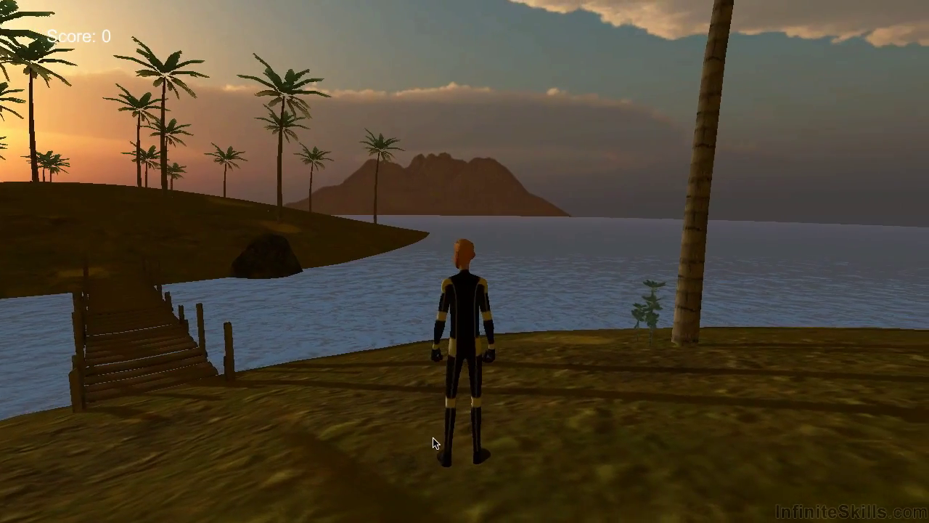
{"action": "key", "text": "super+Tab"}
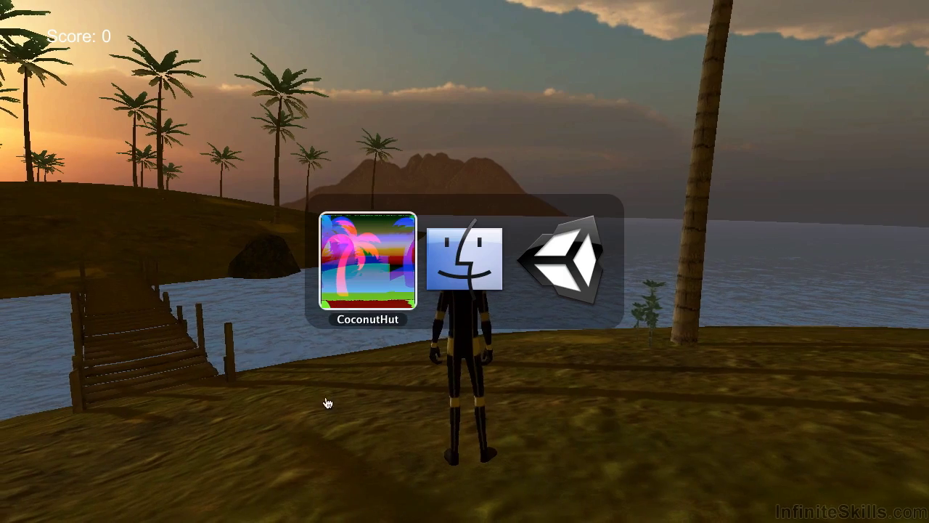
Quit the running game and show the package contents of CoconutHut.app.
{"action": "key", "text": "super"}
{"action": "key", "text": "super+q"}
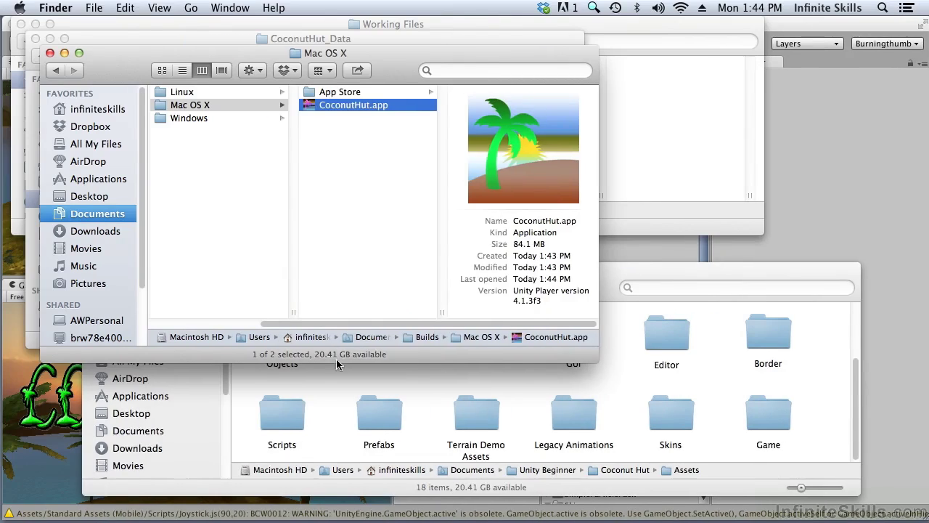
{"action": "right_click", "coordinate": [336, 105]}
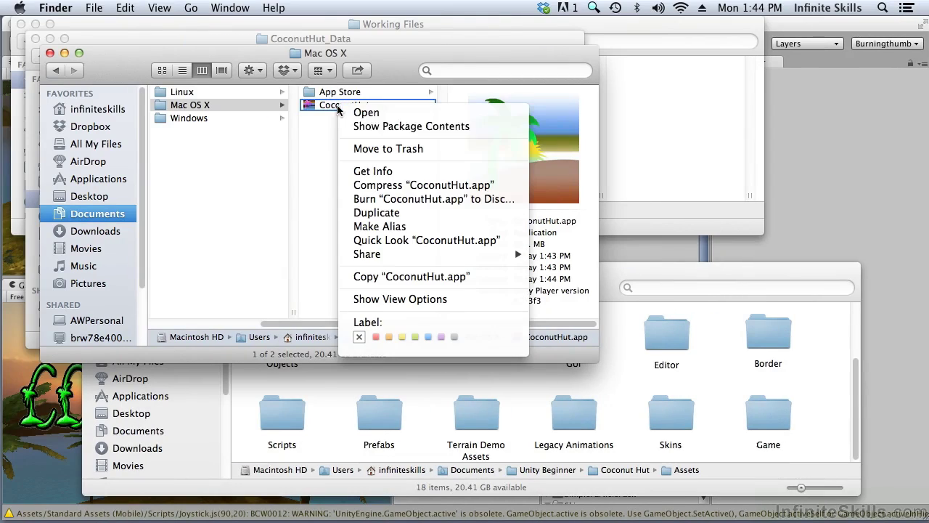
{"action": "left_click", "coordinate": [377, 130]}
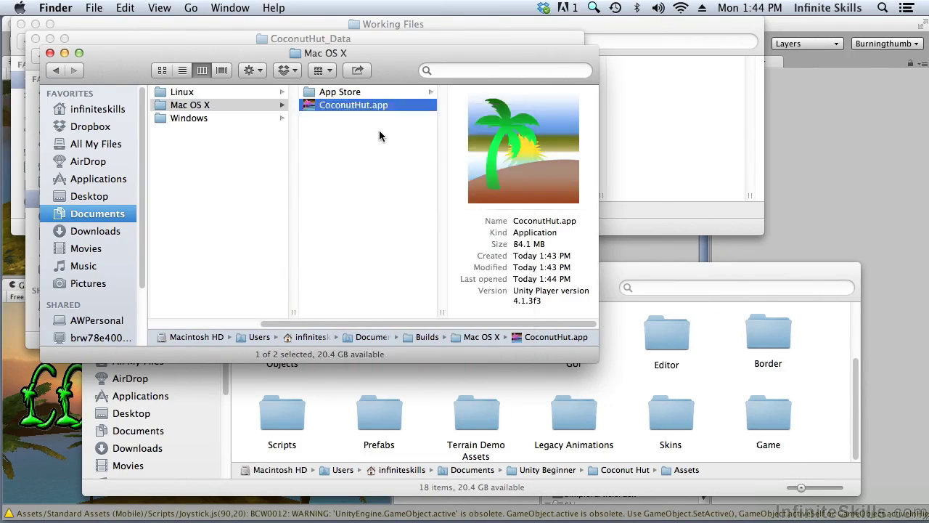
Open UnityPlayer.icns from the package's Contents > Resources folder in Preview.
{"action": "left_click", "coordinate": [231, 92]}
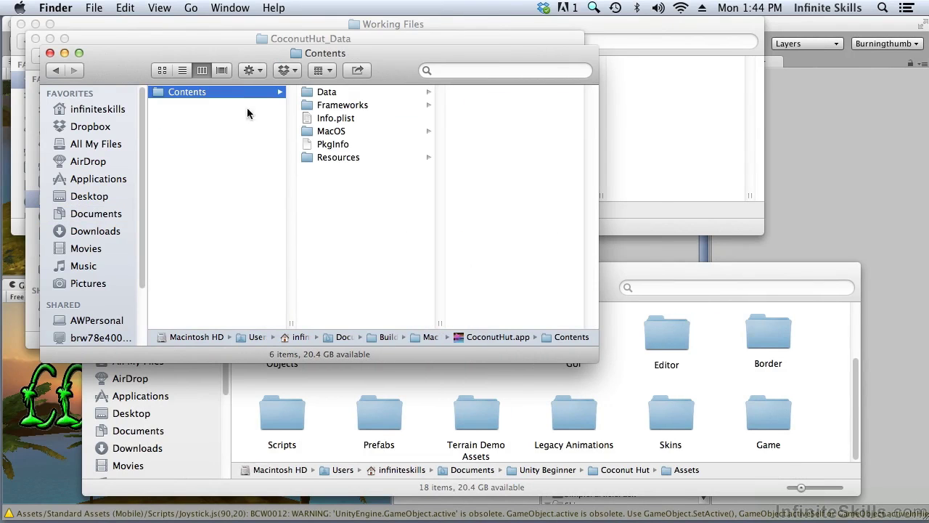
{"action": "left_click", "coordinate": [340, 157]}
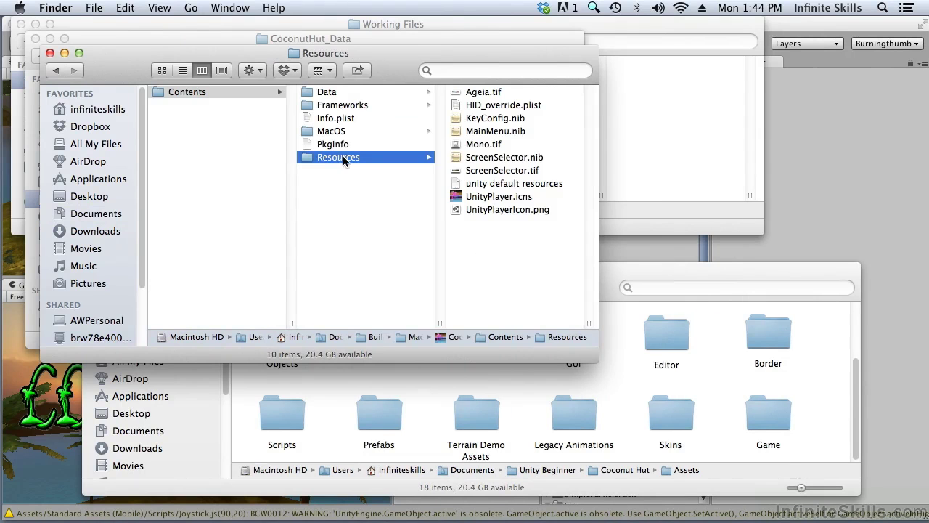
{"action": "left_click", "coordinate": [477, 197]}
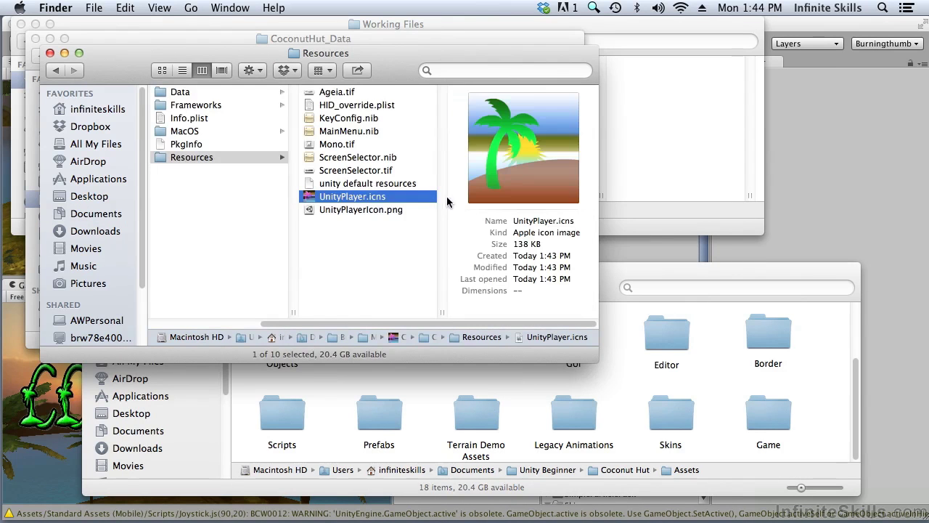
{"action": "double_click", "coordinate": [356, 196]}
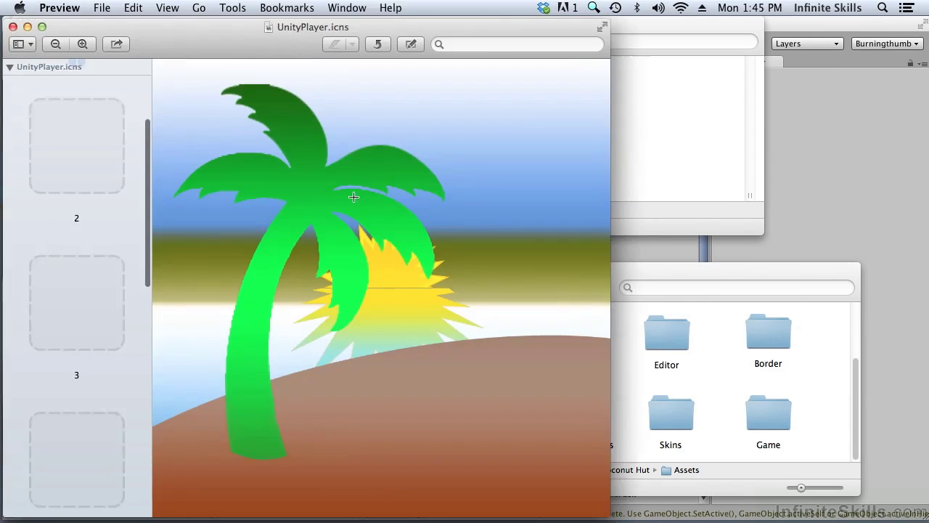
Scroll through the UnityPlayer.icns icon sizes in Preview, then close its window.
{"action": "scroll", "coordinate": [135, 363], "scroll_direction": "down", "scroll_amount": 8}
{"action": "scroll", "coordinate": [108, 234], "scroll_direction": "up", "scroll_amount": 4}
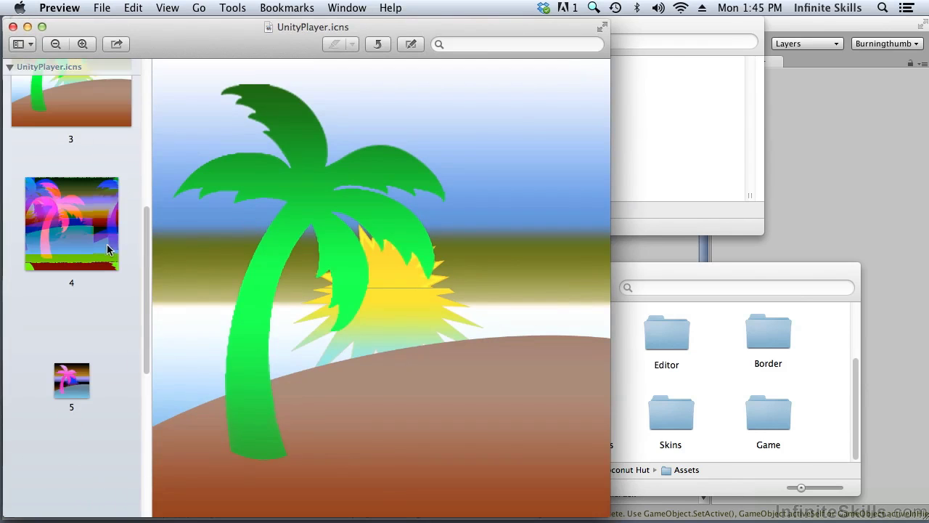
{"action": "left_click", "coordinate": [13, 26]}
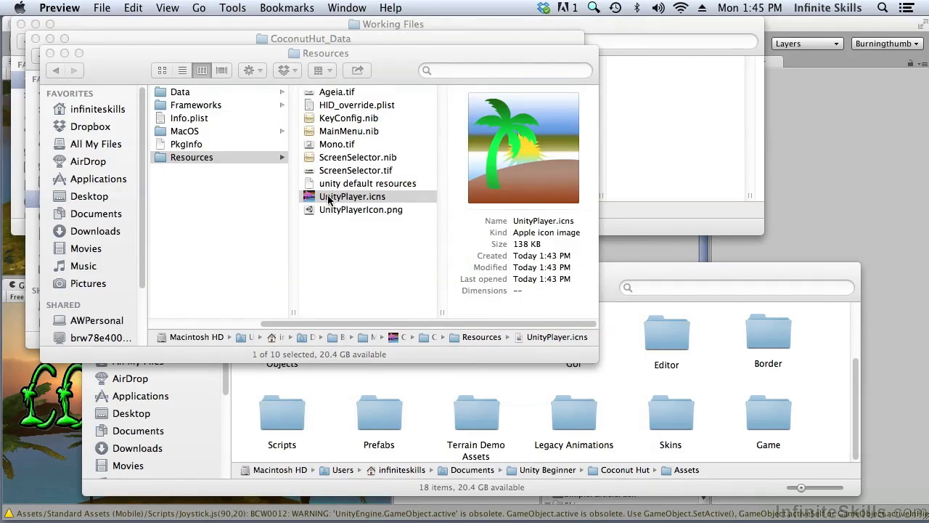
Bring the Unity editor showing Coconut Hut's Main scene back to the front.
{"action": "left_click", "coordinate": [782, 29]}
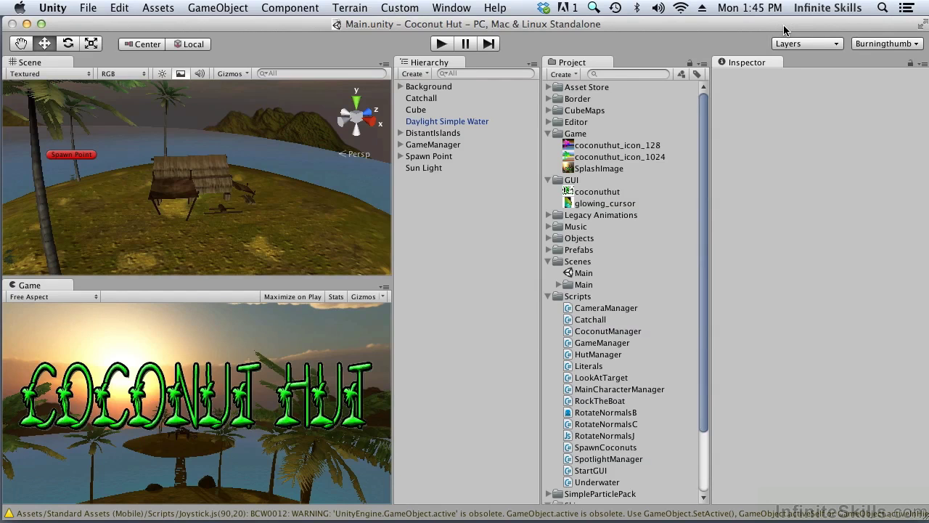